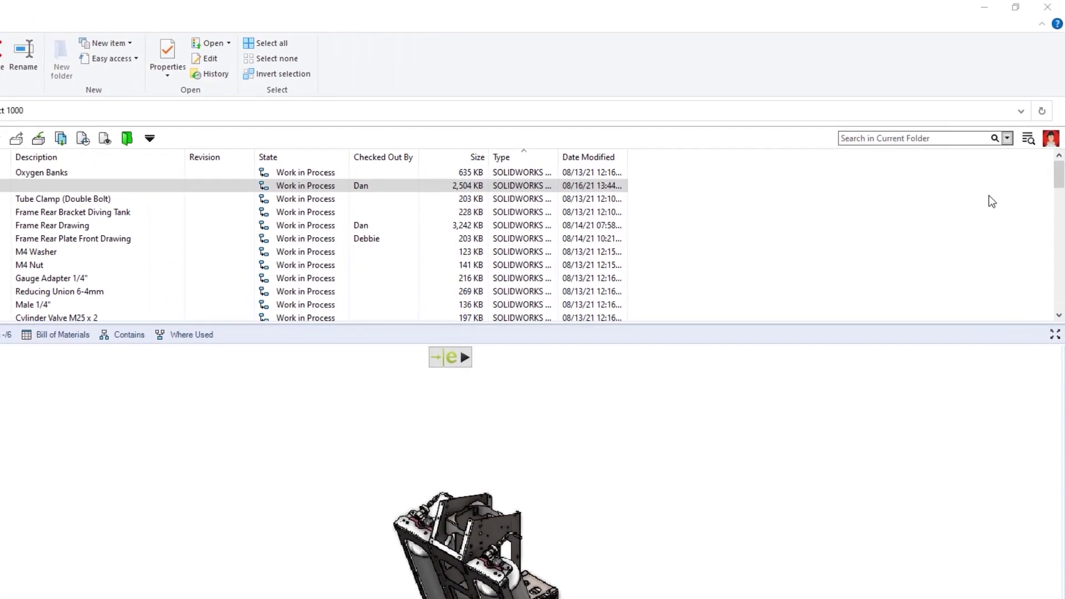
Set the logged-in user's daily status message to Finishing The Rear Frame
left_click(1050, 140)
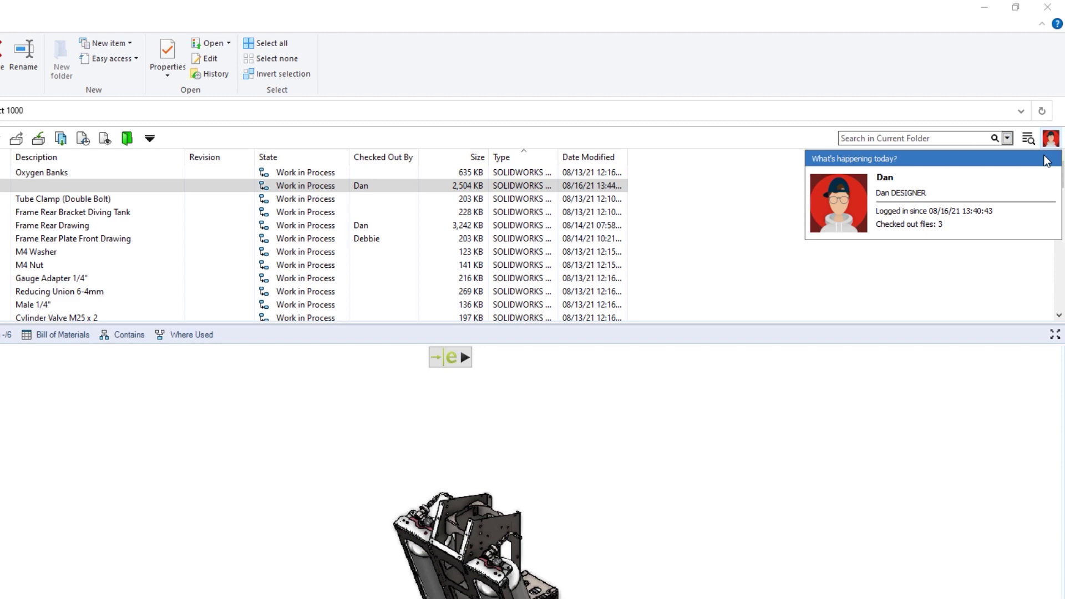
left_click(1040, 159)
type("Finishing The Rear Frame")
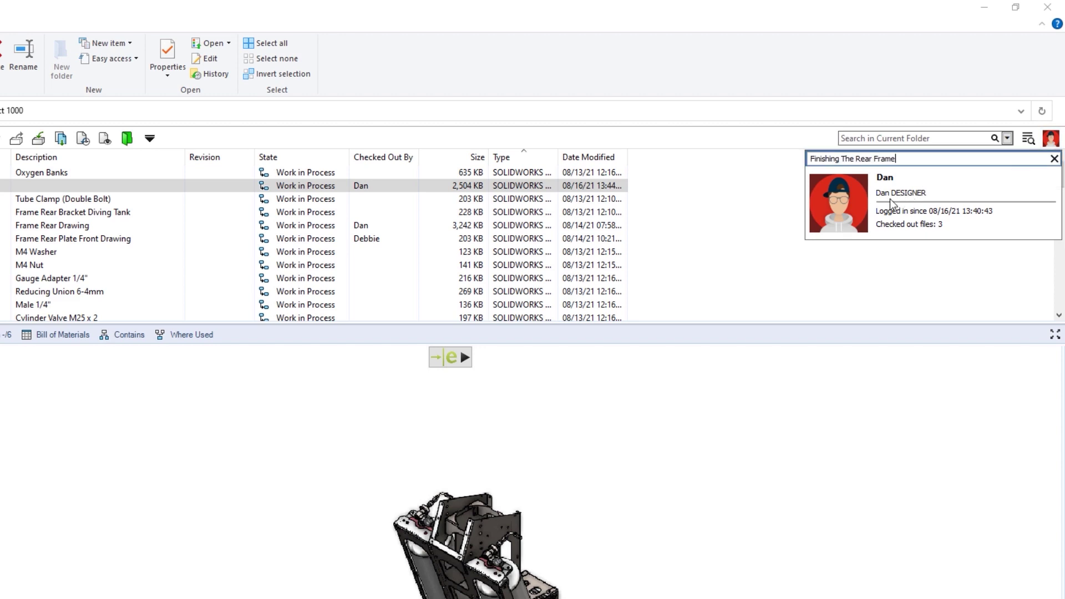
Save the status message and look up who has Frame Rear Plate Front Drawing checked out
left_click(808, 228)
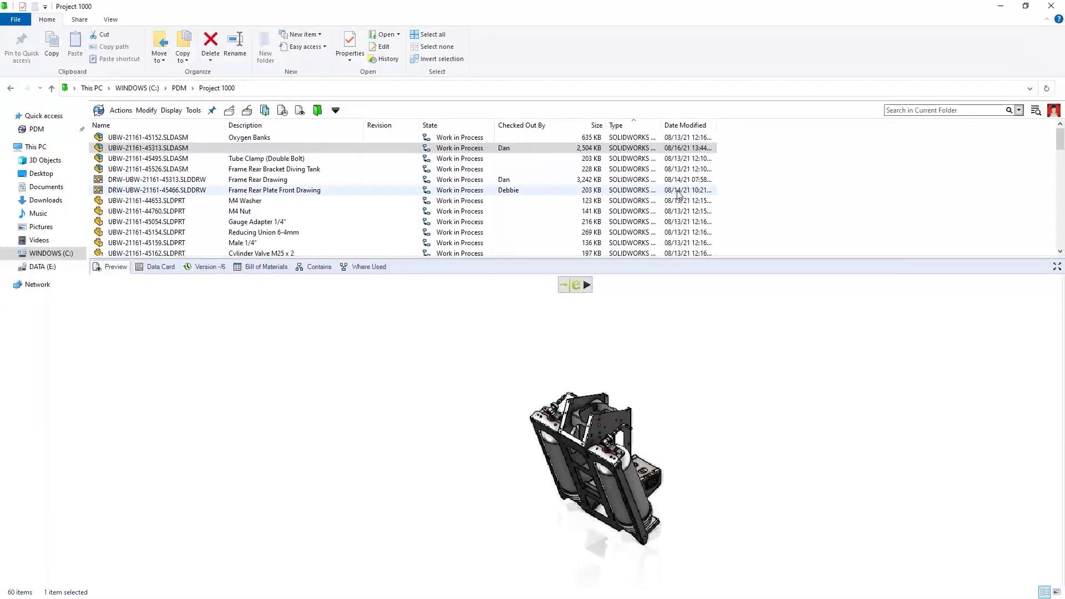
left_click(508, 190)
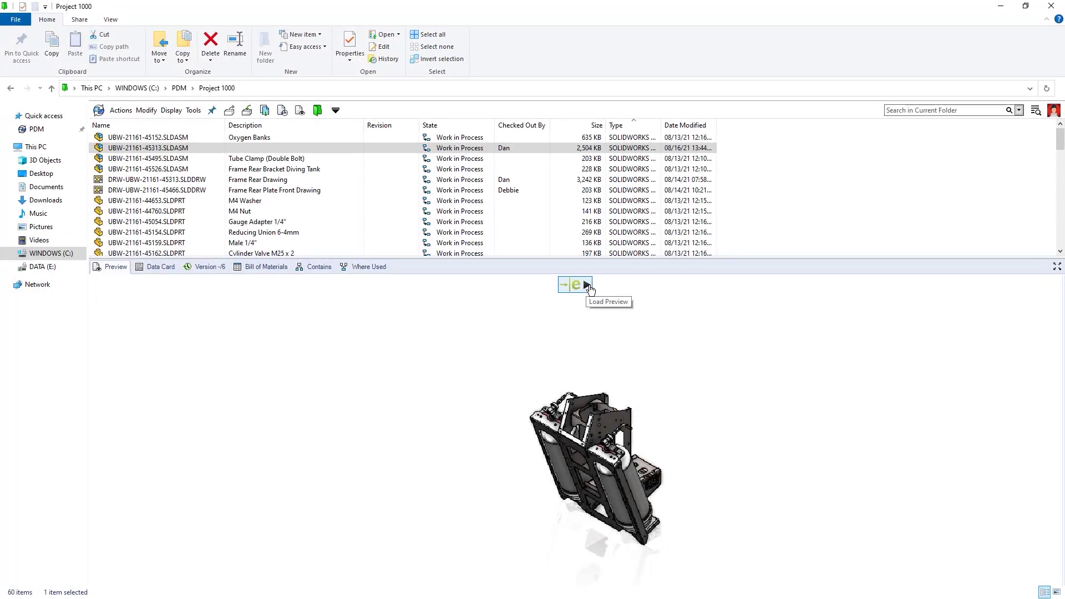
Load the interactive 3D assembly preview and set measurement length units to Millimeters
left_click(588, 286)
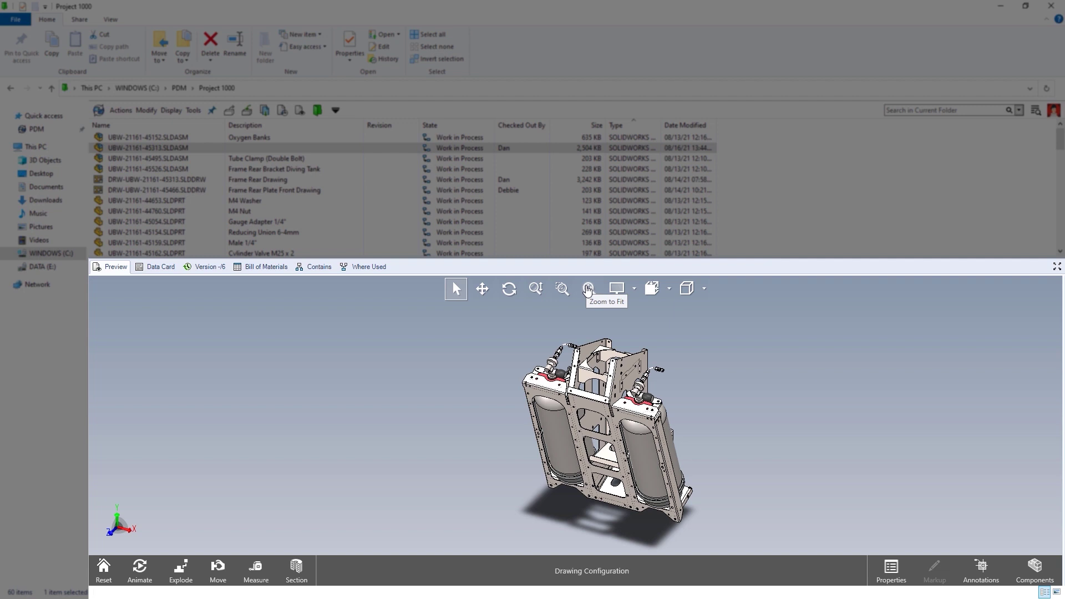
left_click(257, 570)
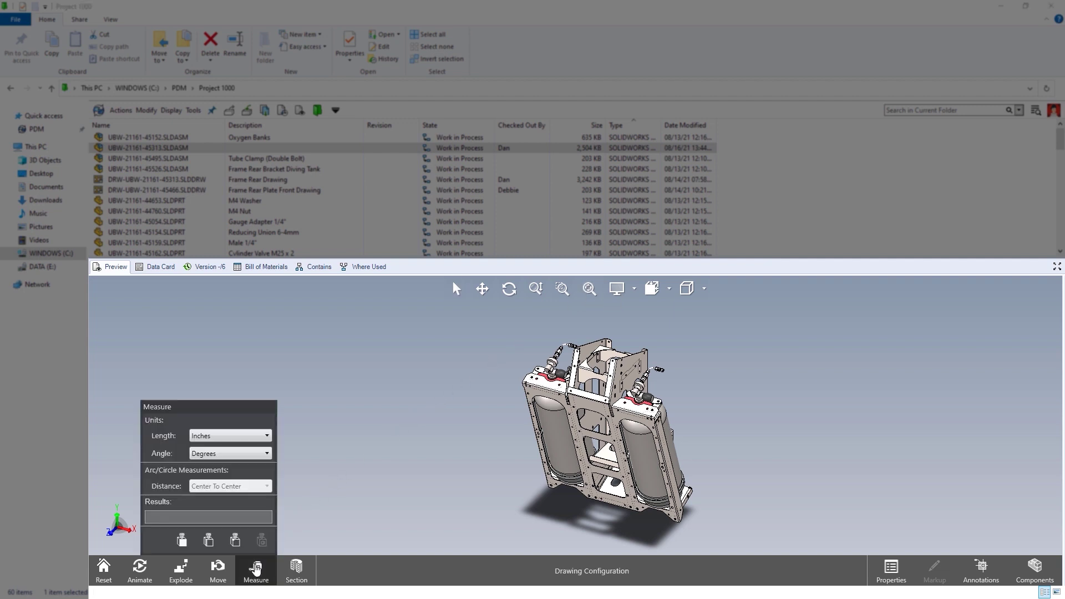
left_click(265, 436)
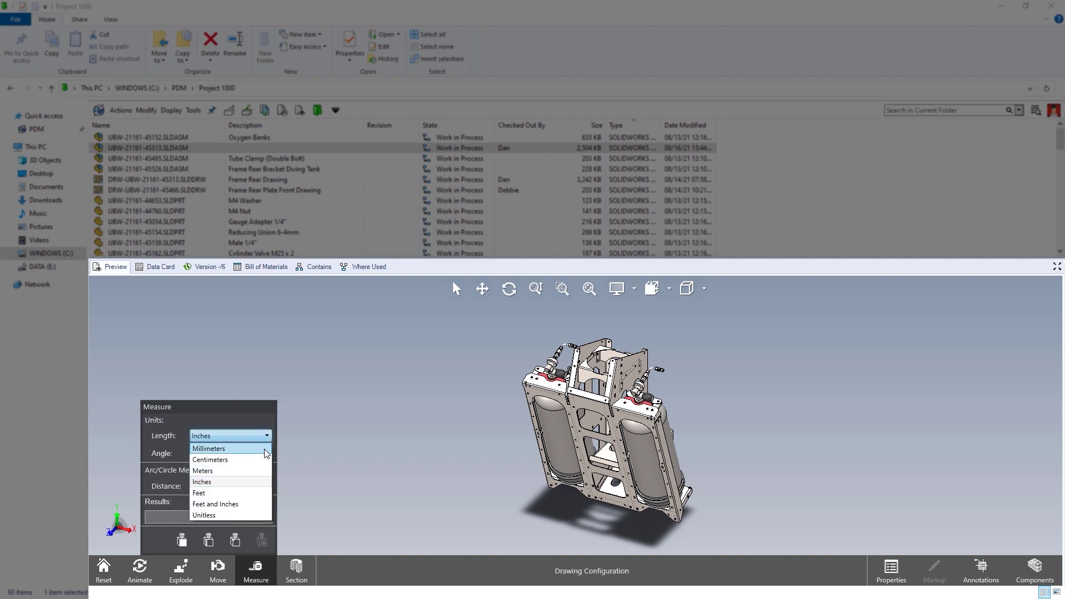
left_click(251, 448)
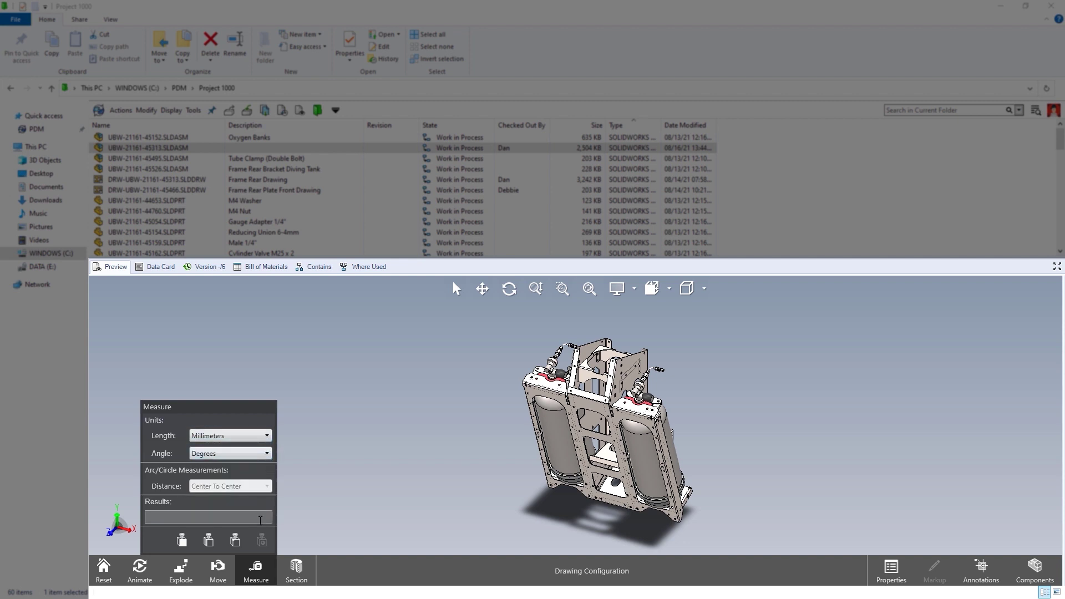
left_click(257, 571)
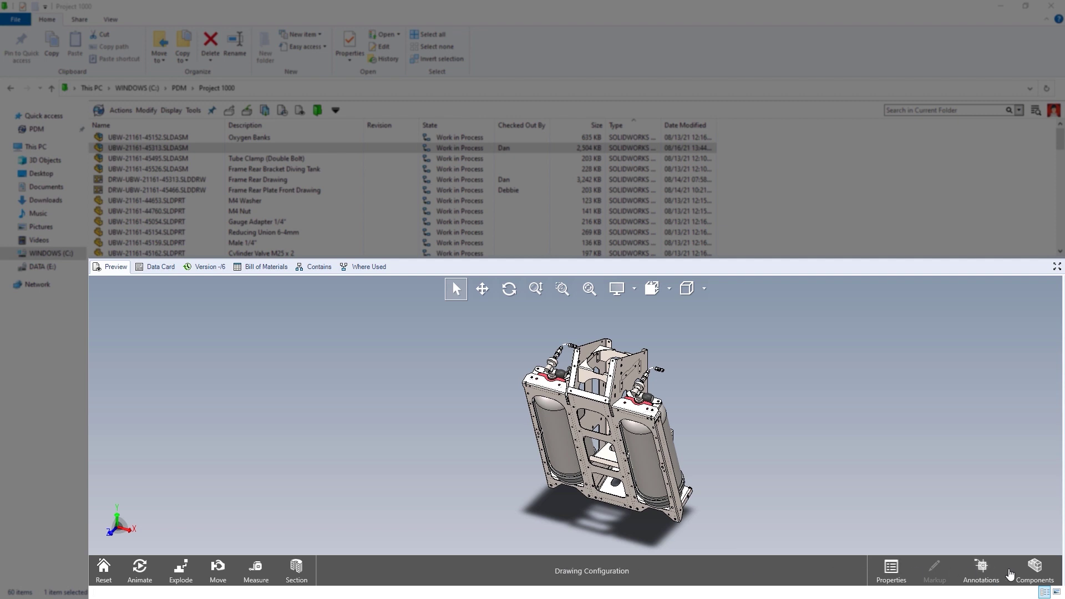
Highlight the Oxygen Banks component from the assembly's component list
left_click(1035, 568)
left_click(984, 516)
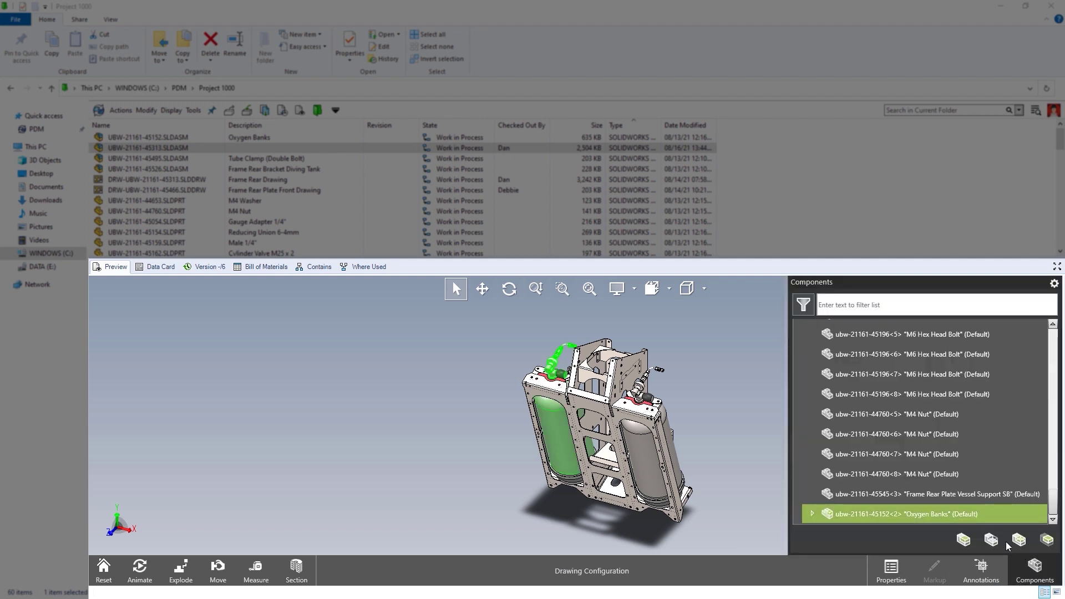
left_click(1031, 571)
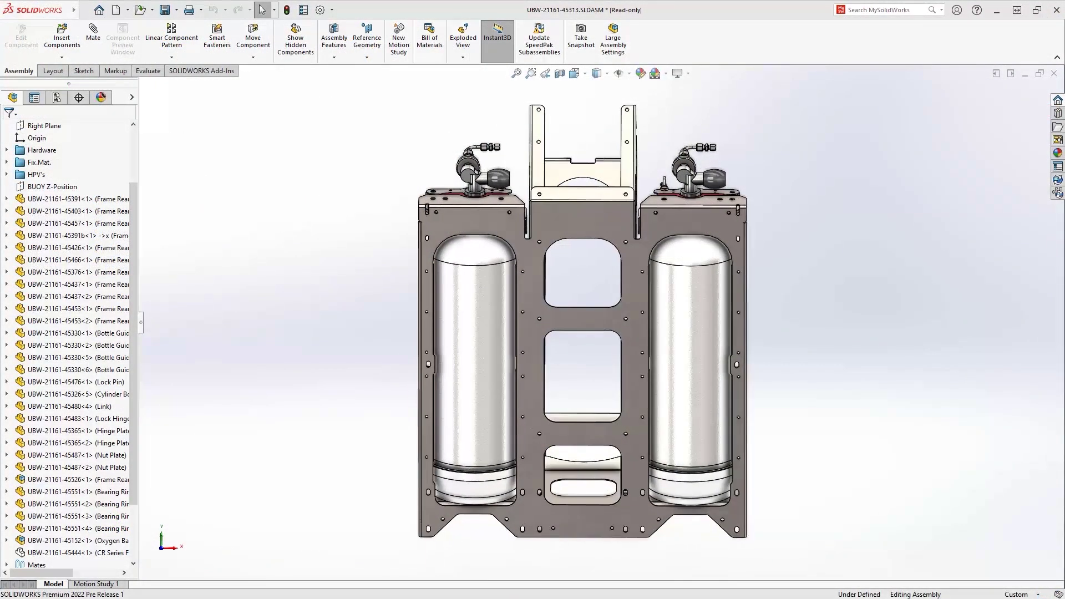
middle_click_drag(756, 424, 648, 374)
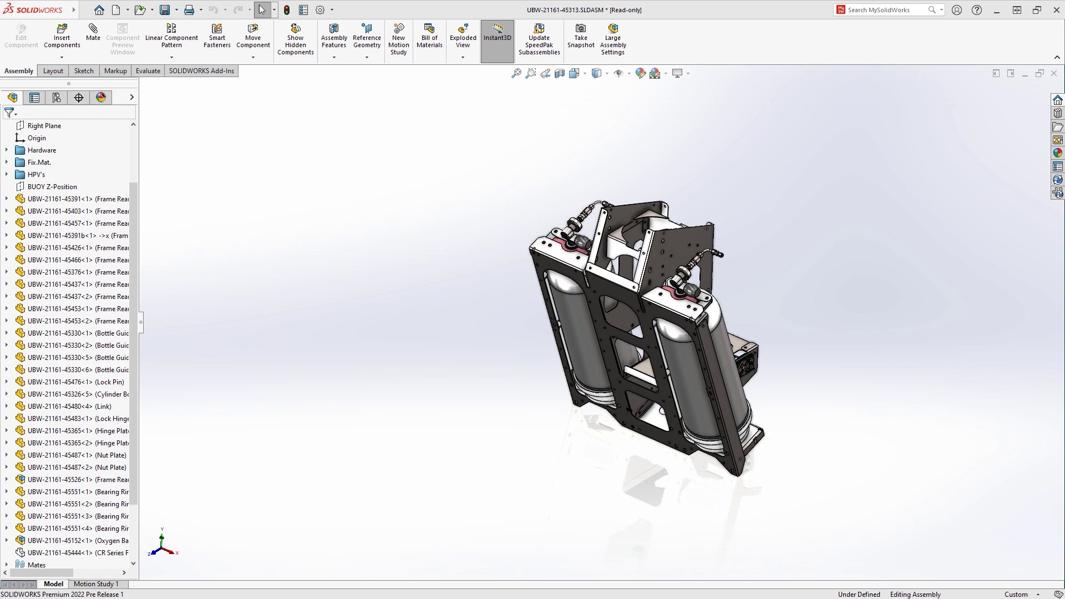
scroll(745, 375, "down", 5)
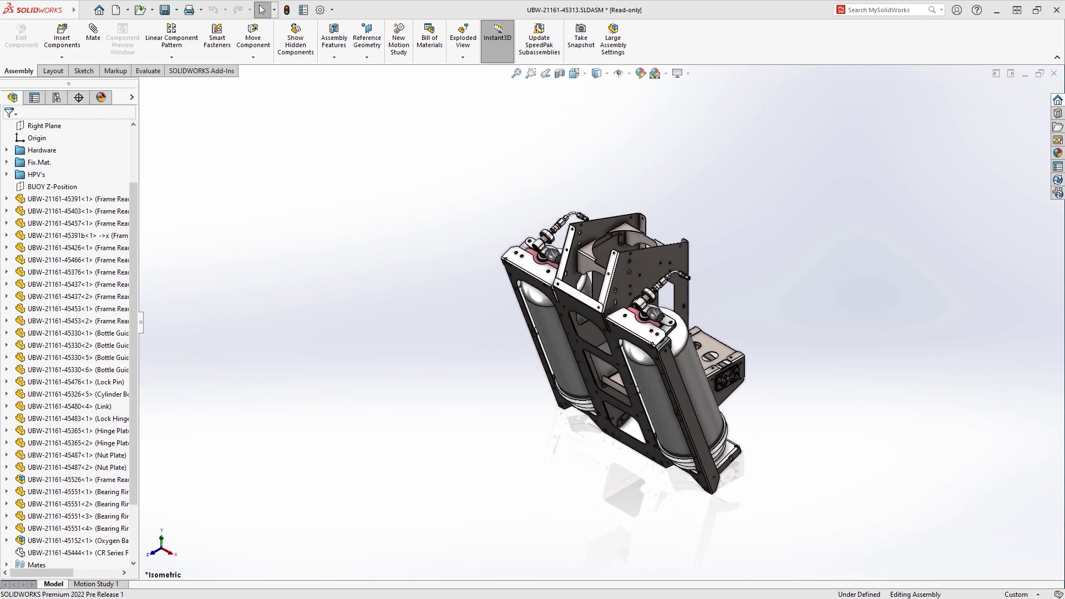
scroll(744, 374, "down", 3)
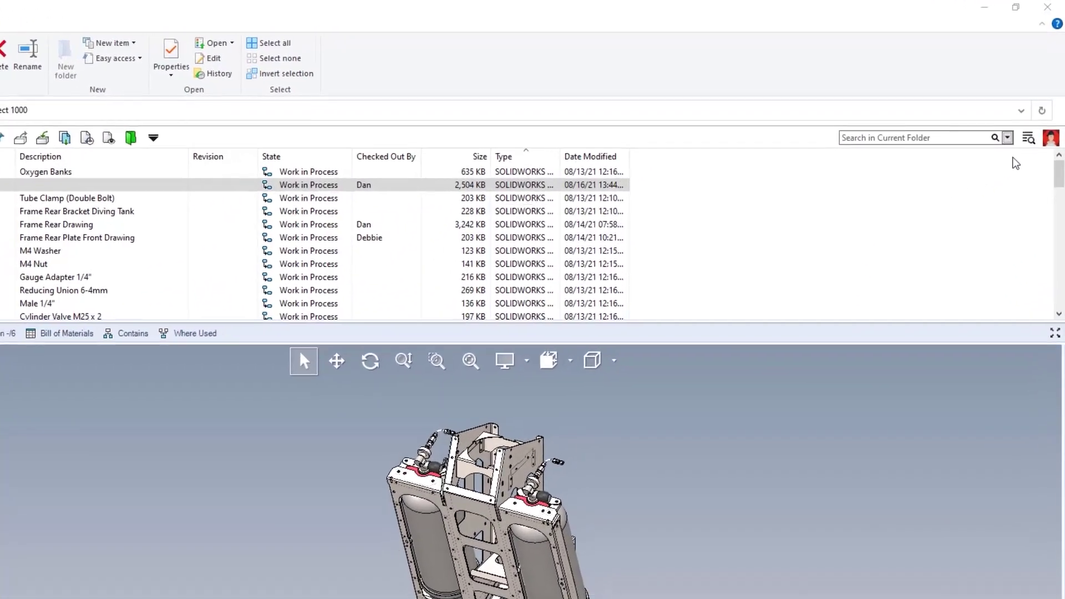
Search the vault with EXALEAD OnePart for 'ce' and view the CE Series deck support part
left_click(1028, 139)
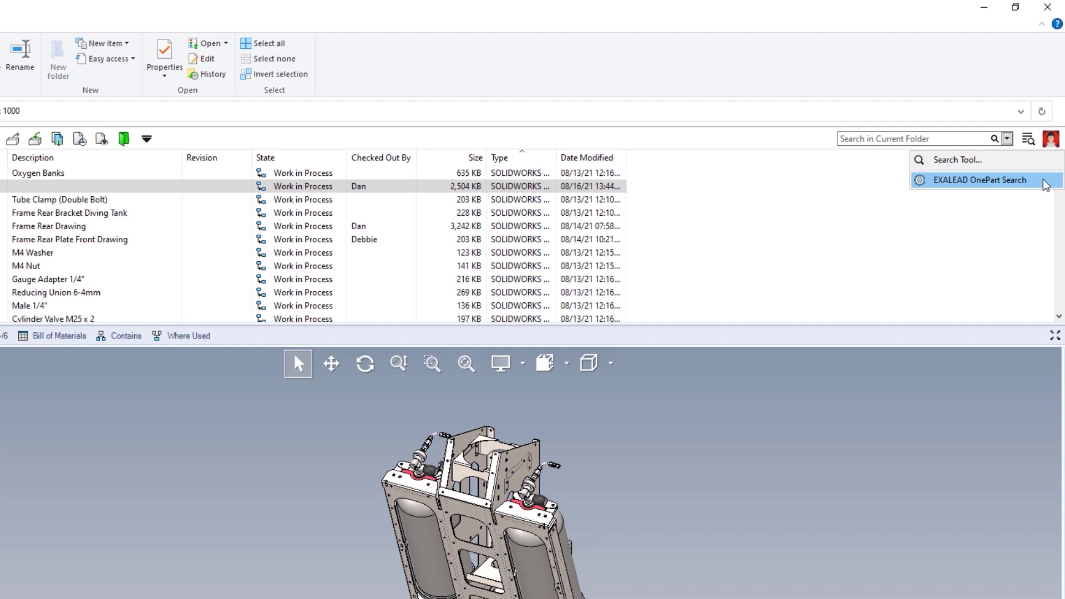
left_click(980, 181)
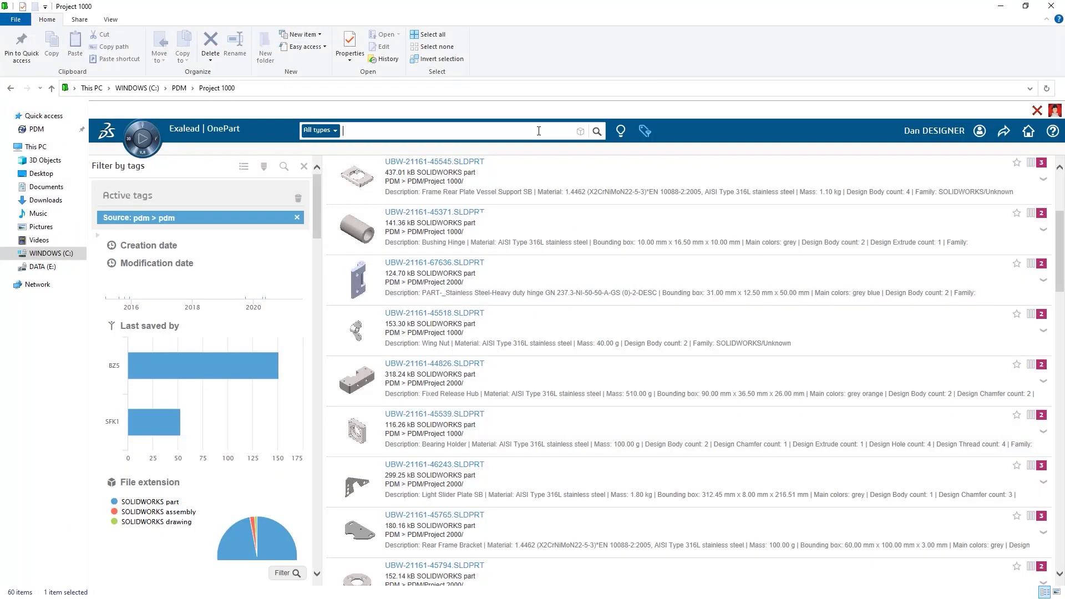
type("ca")
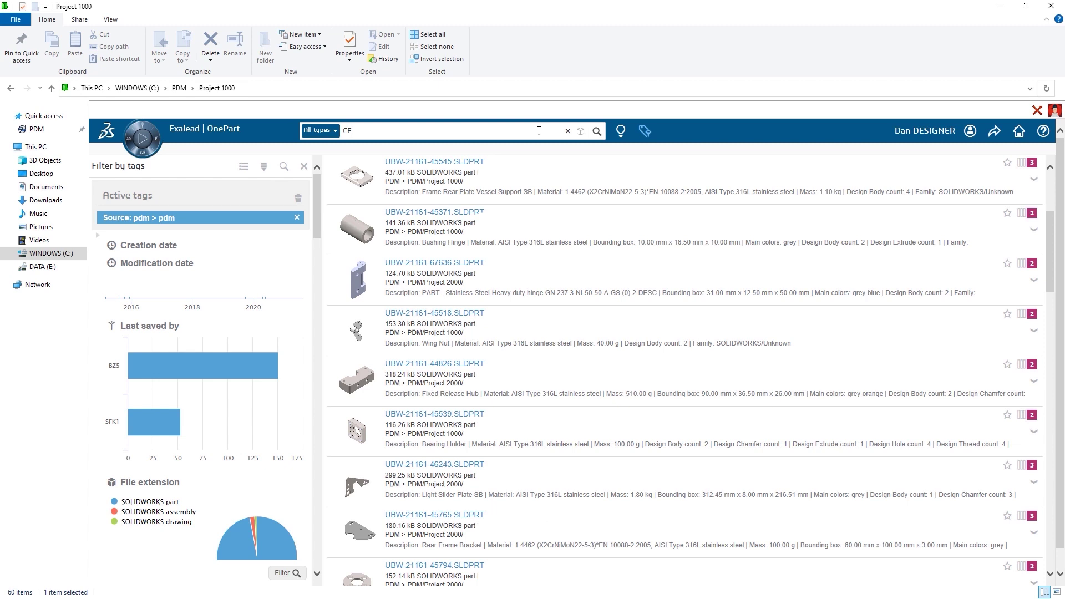
key("Return")
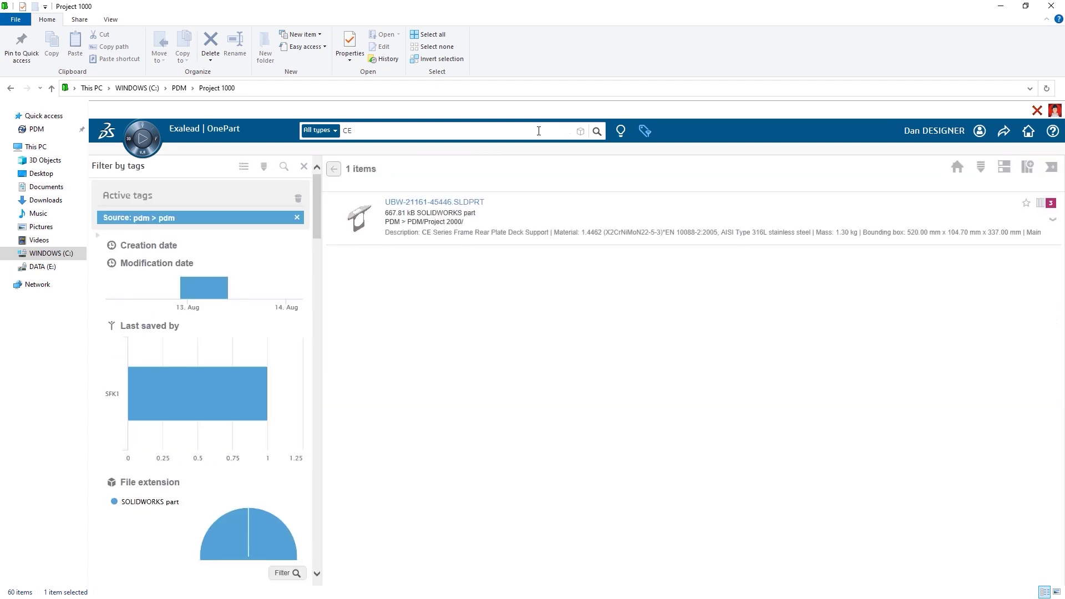
left_click(427, 204)
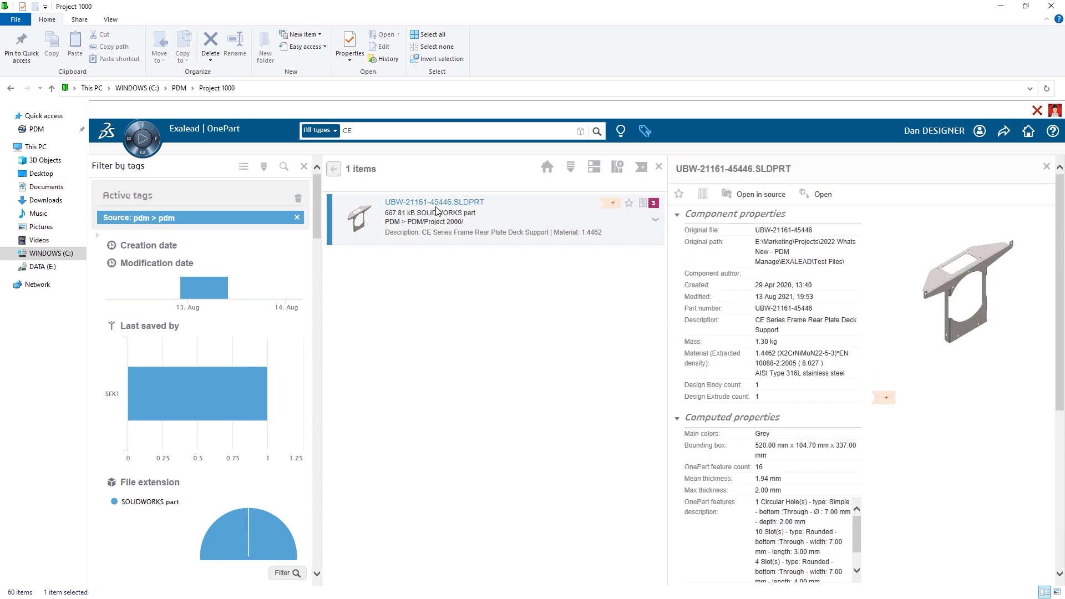
Compare the deck support part side by side with its two 3D-similar parts
left_click(704, 194)
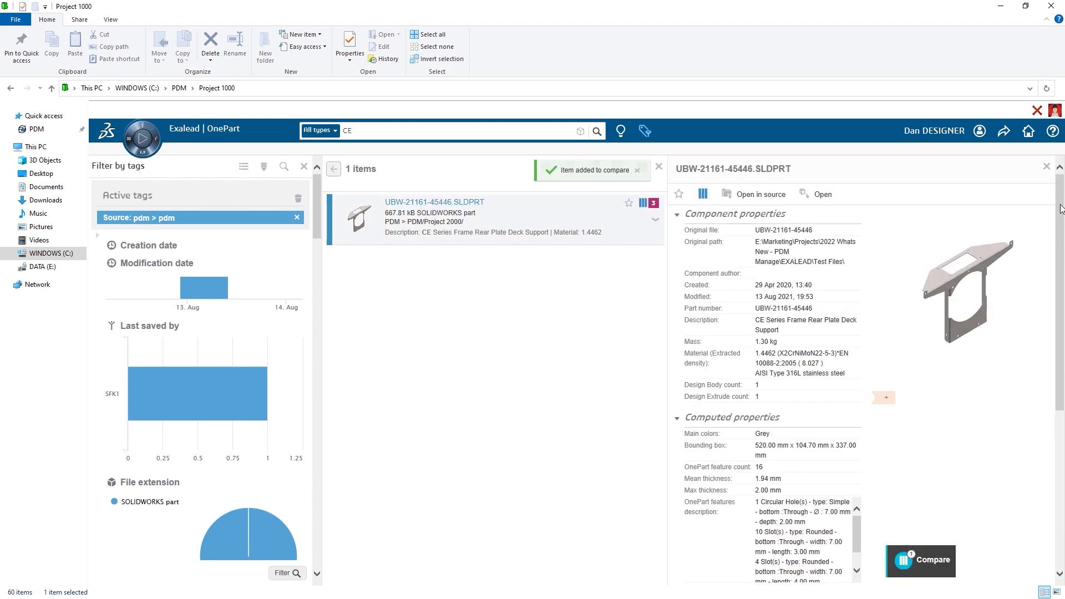
scroll(915, 333, "down", 5)
scroll(915, 333, "down", 3)
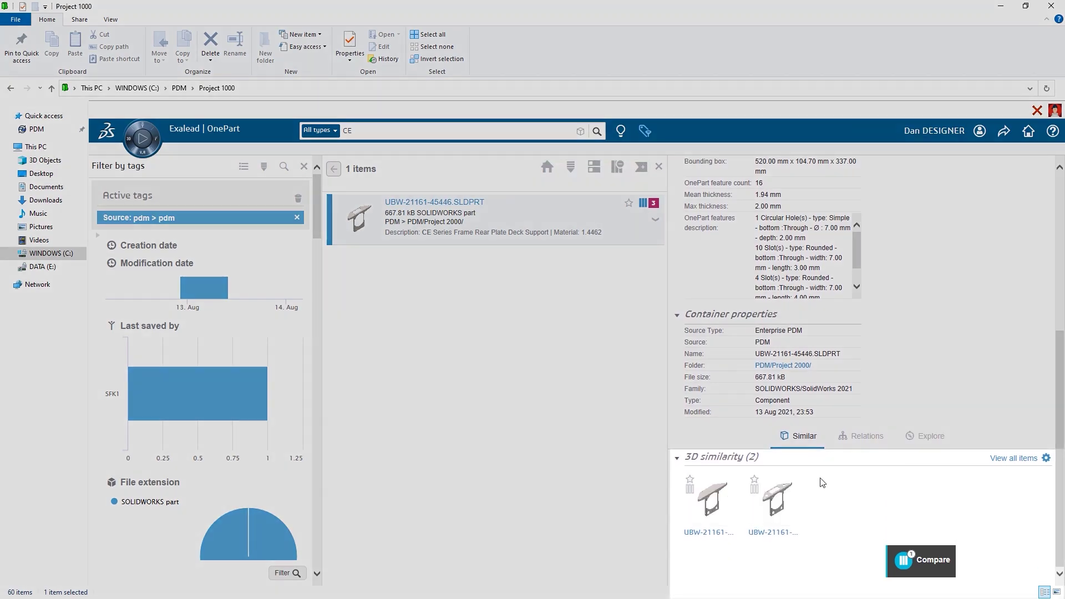
left_click(690, 489)
left_click(754, 489)
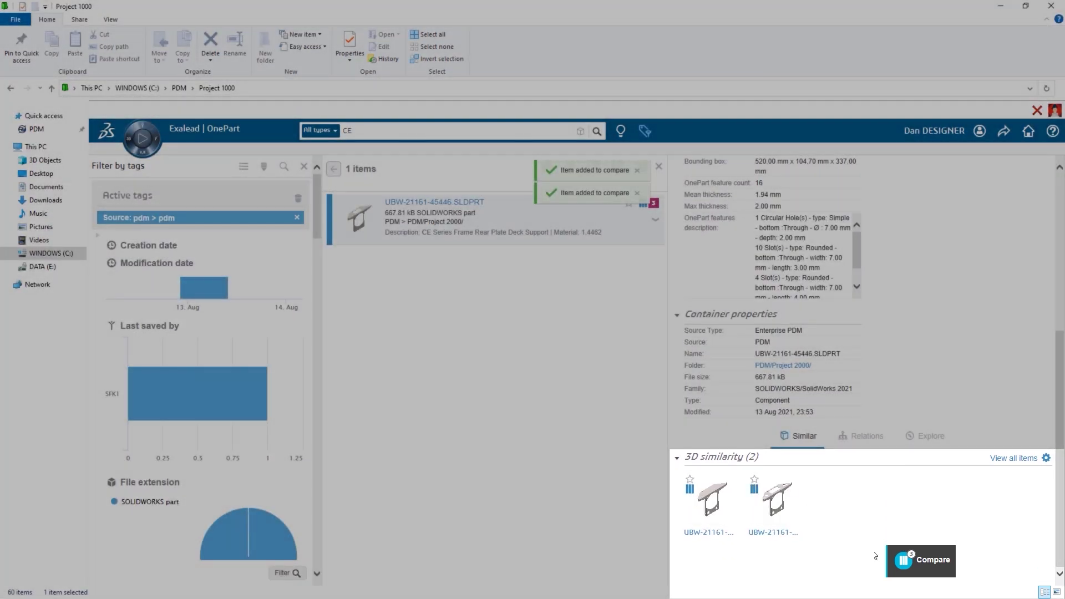
left_click(904, 559)
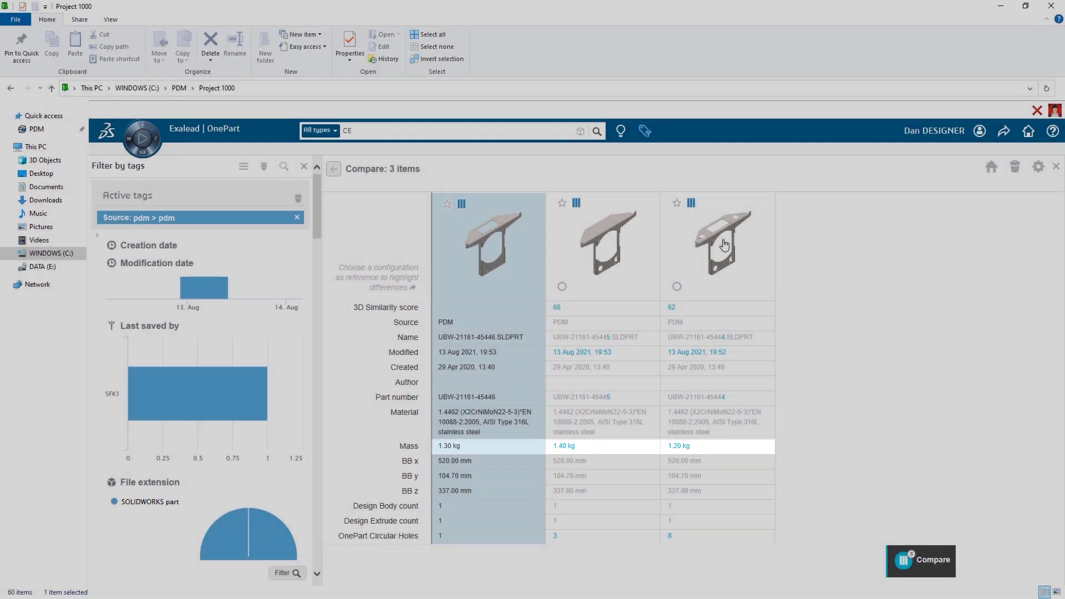
Show the full properties of the third compared part UBW-21161-45444.SLDPRT
left_click(723, 243)
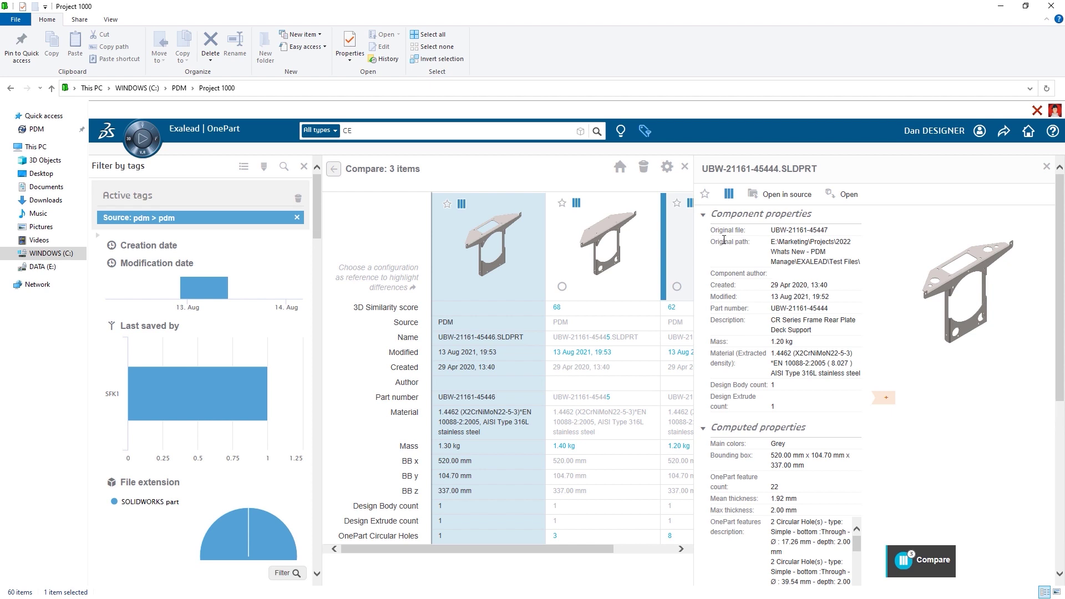
left_click(830, 197)
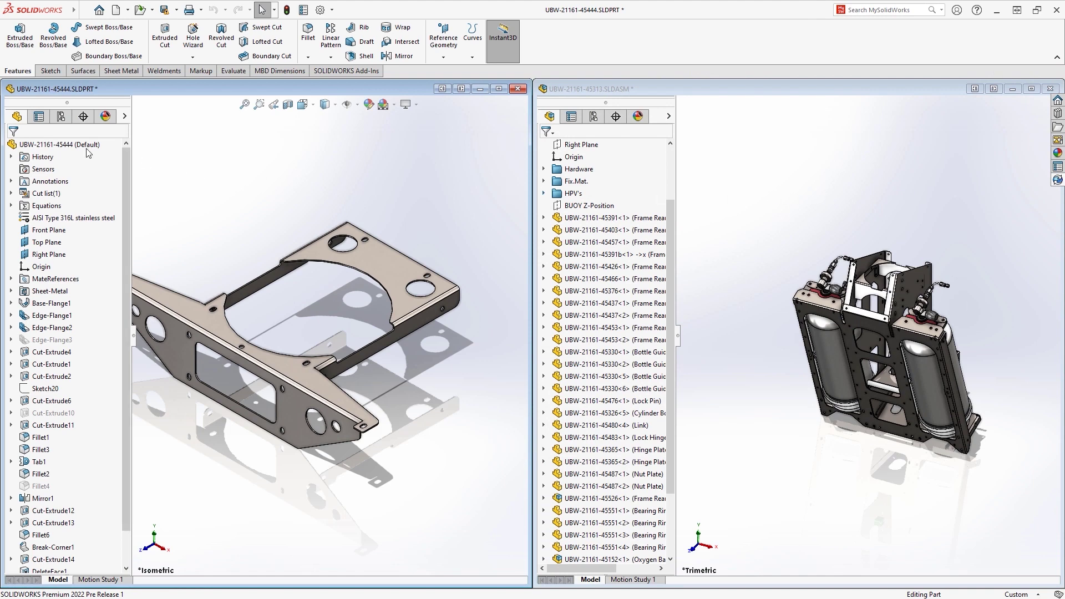
mouse_move(59, 144)
left_mouse_down()
mouse_move(802, 248)
mouse_move(900, 282)
left_mouse_up()
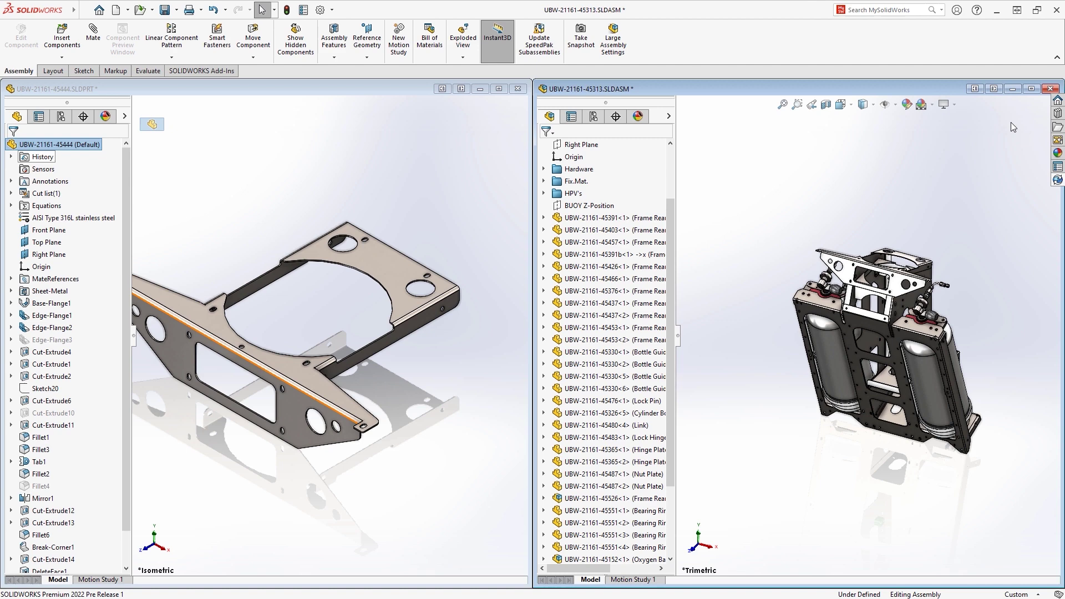
left_click(1031, 89)
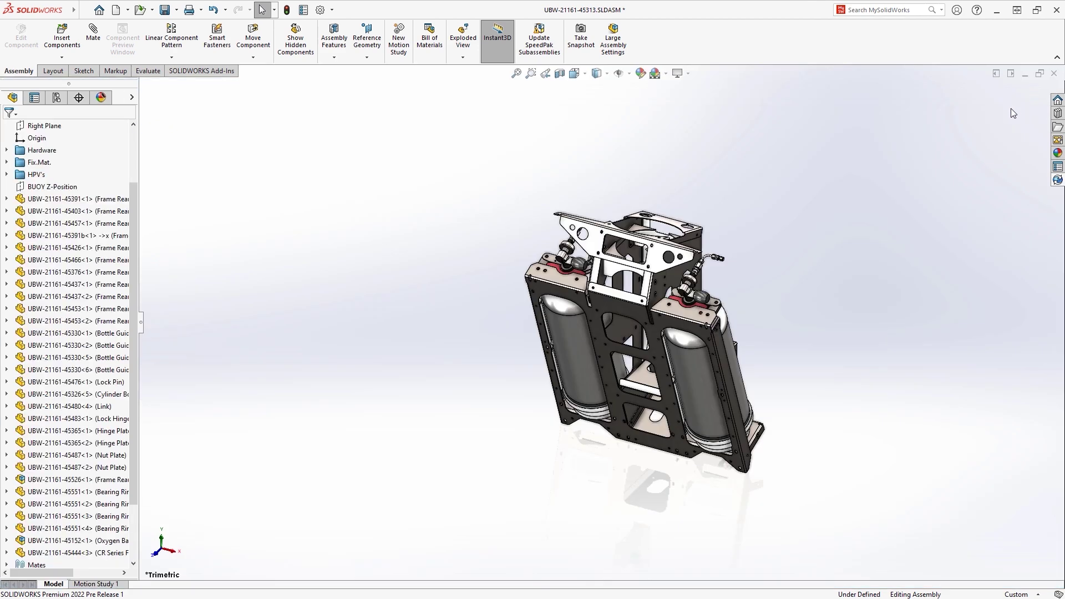
right_click(900, 203)
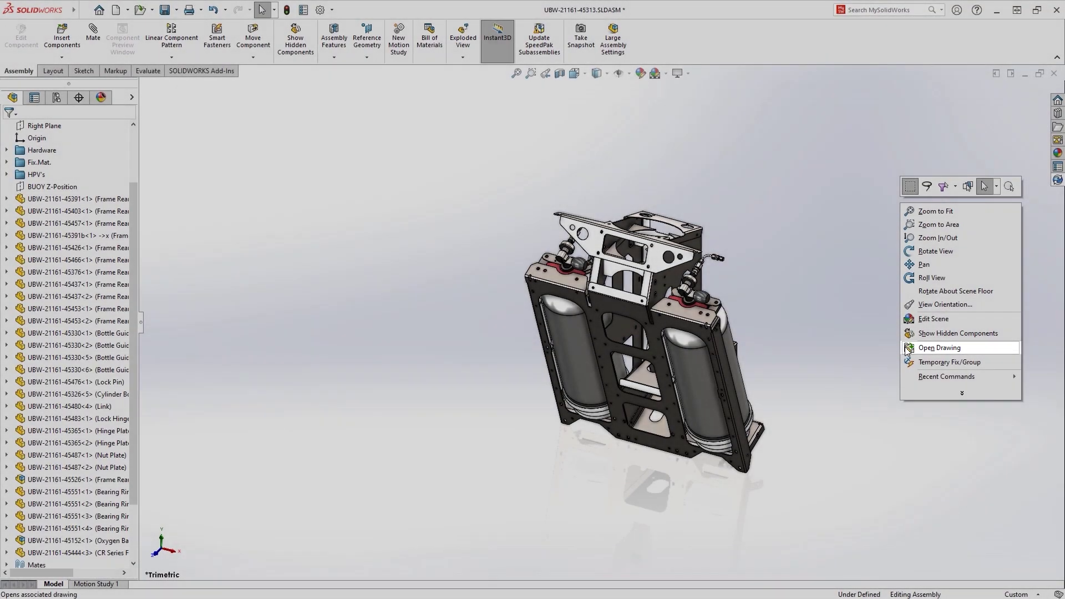
Open the assembly's drawing, then the Frame Rear Plate Front part's drawing from the PDM file list
left_click(907, 348)
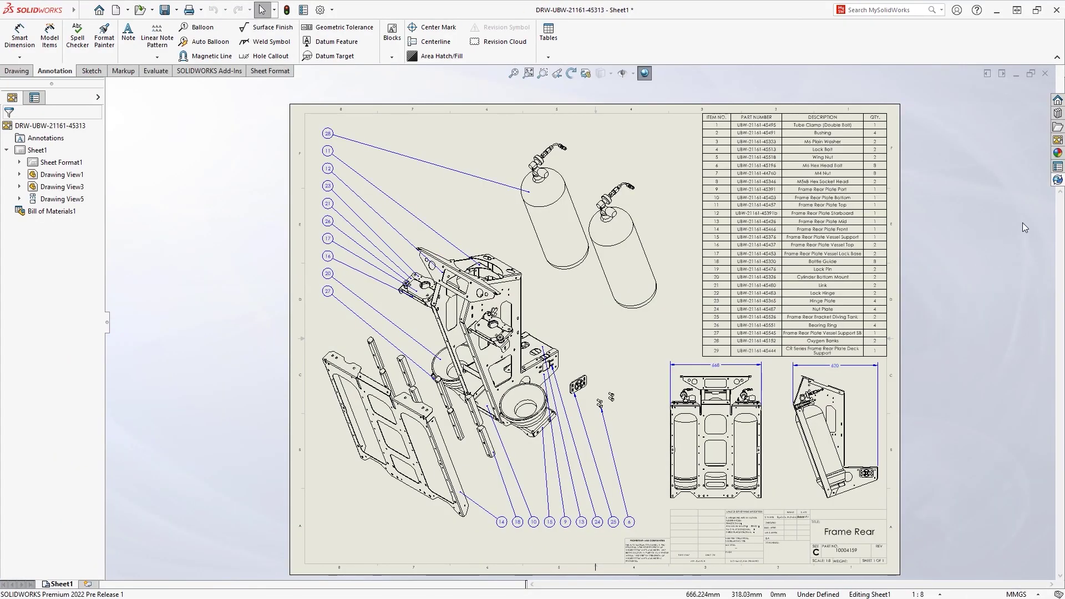
left_click(1057, 181)
left_click_drag(1057, 126, 1055, 155)
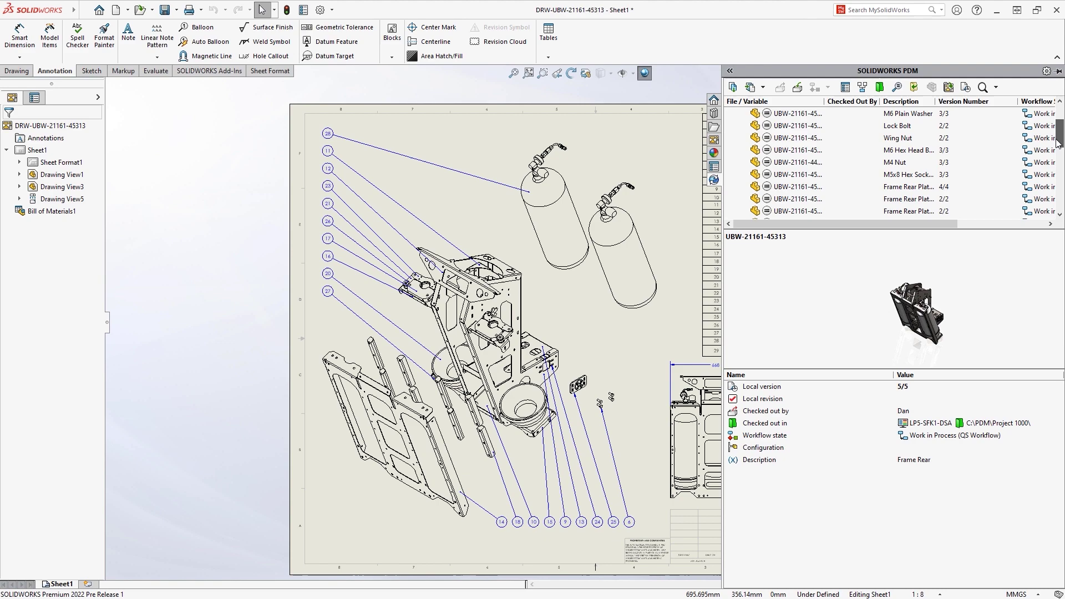
right_click(755, 198)
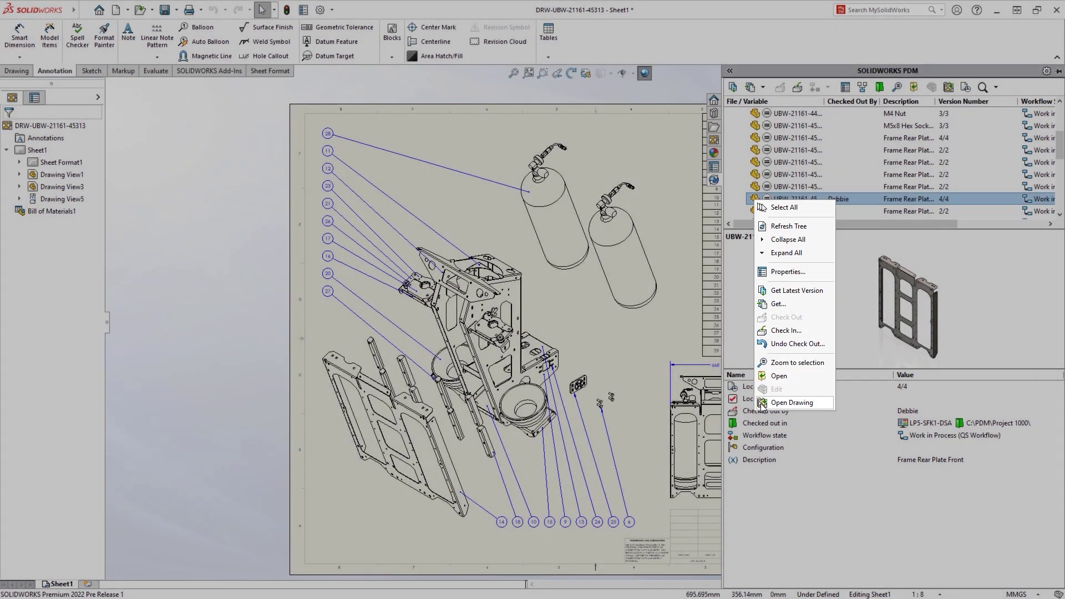
left_click(792, 403)
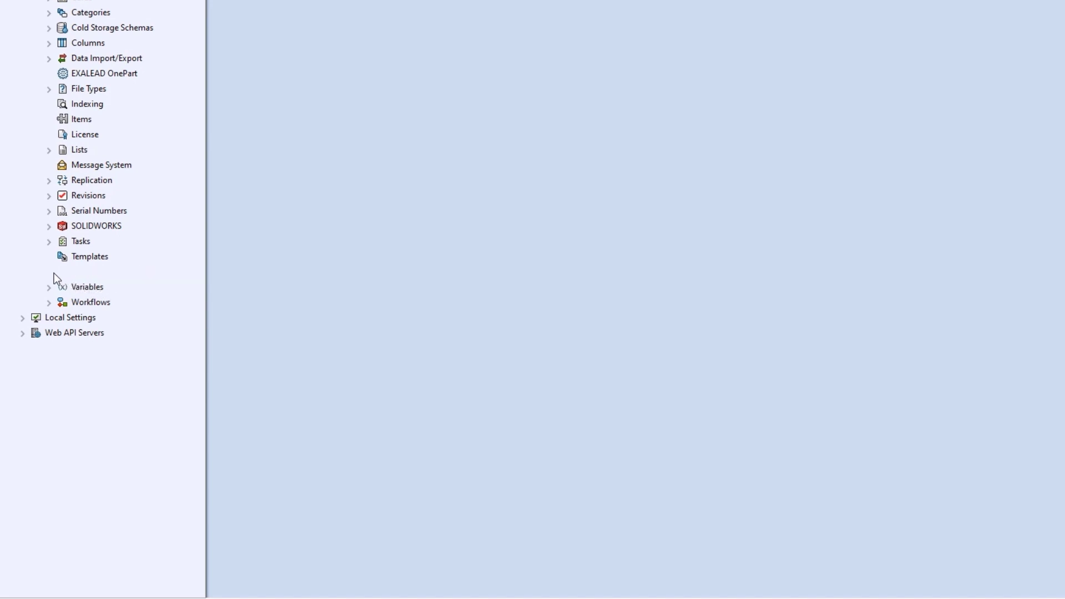
Add the listed Windows user Sam to the vault as a new user
double_click(57, 272)
left_click(64, 287)
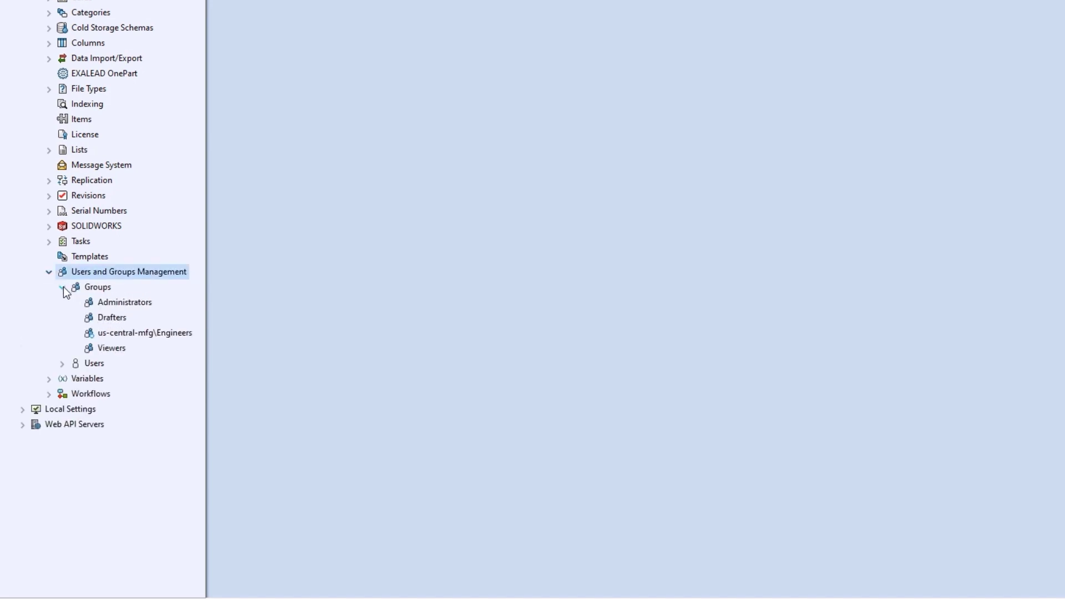
left_click(63, 363)
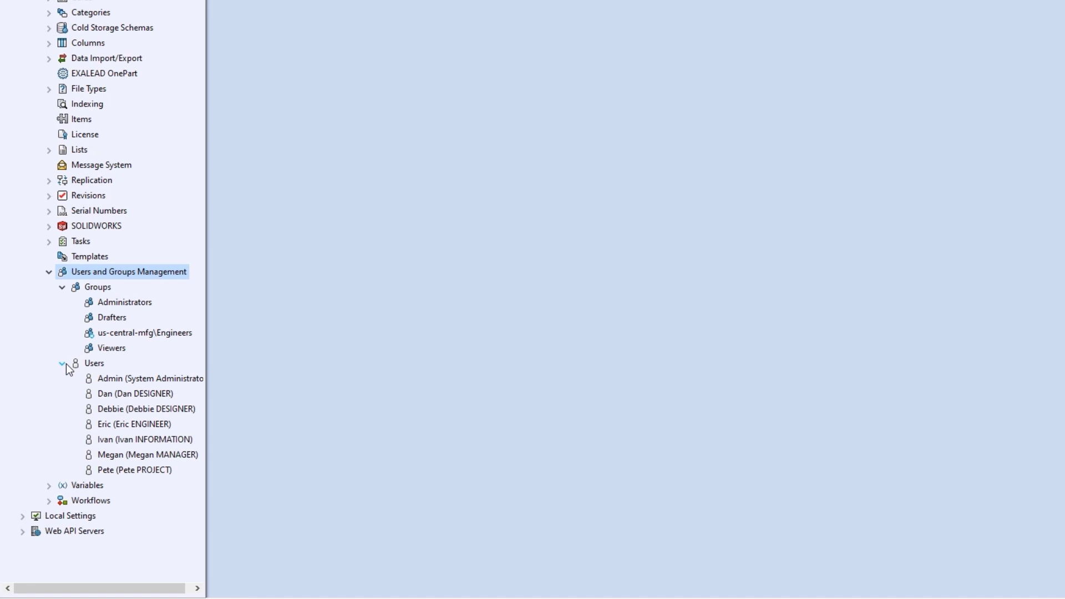
right_click(77, 365)
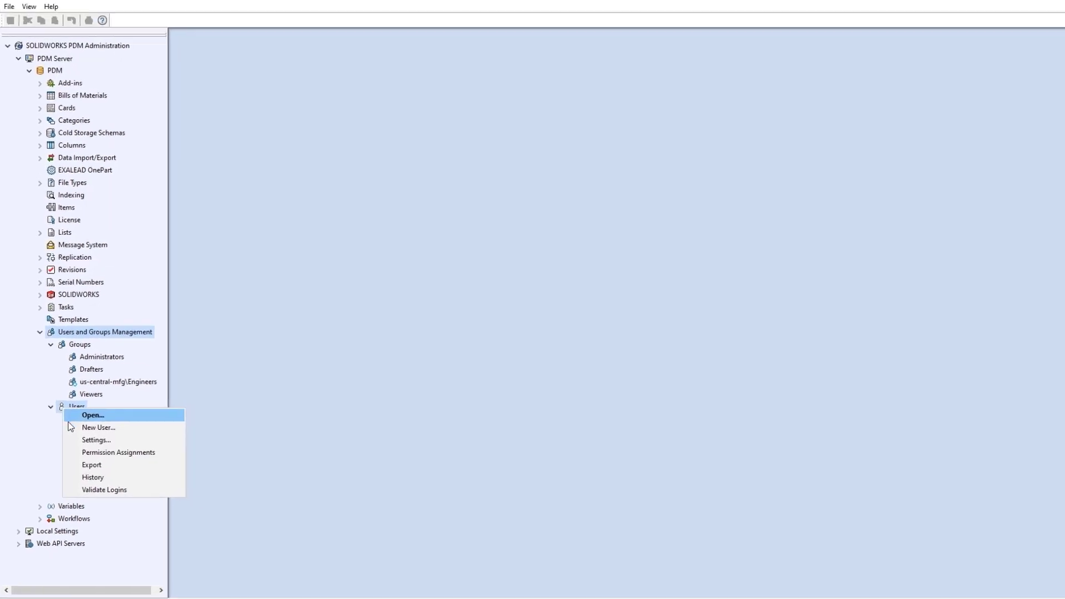
left_click(95, 430)
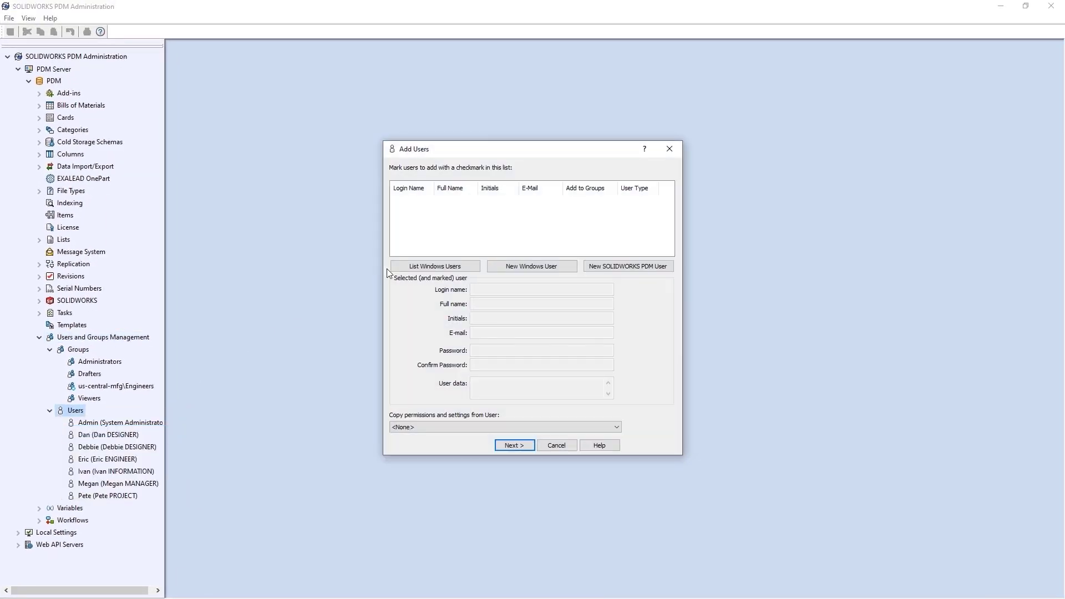
left_click(434, 266)
left_click(397, 200)
left_click(514, 445)
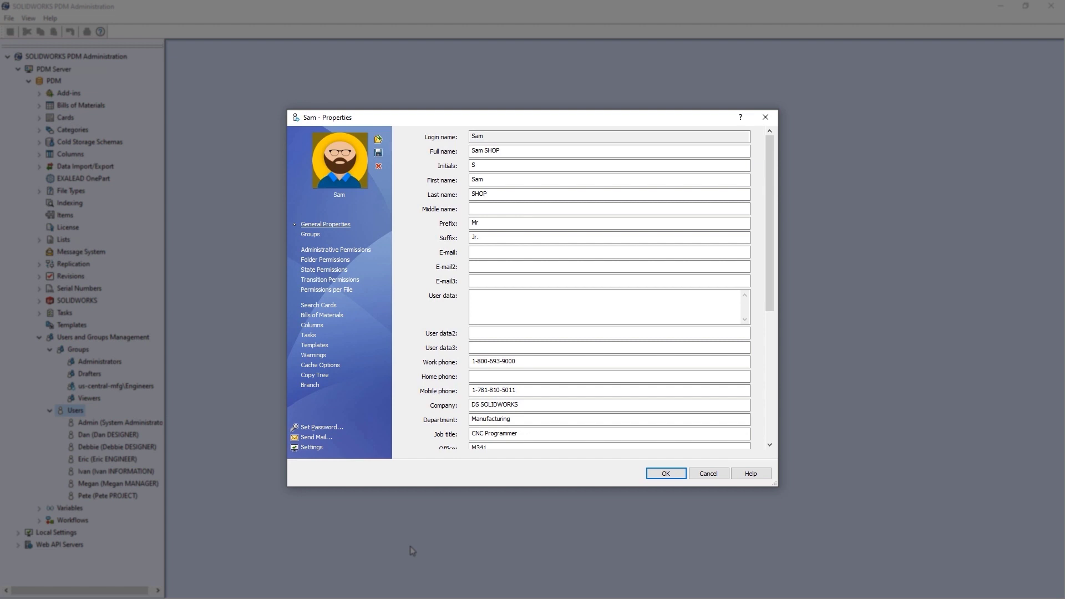
mouse_move(770, 293)
left_mouse_down()
mouse_move(768, 427)
mouse_move(772, 286)
left_mouse_up()
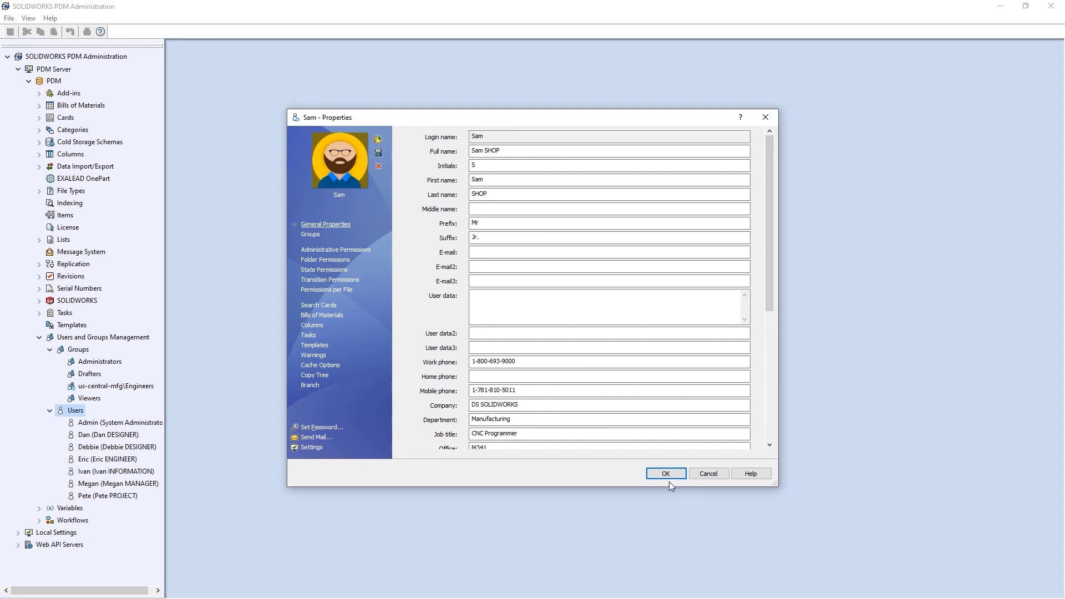
Confirm the new user and rename the group to Engineers by removing its domain prefix
left_click(666, 473)
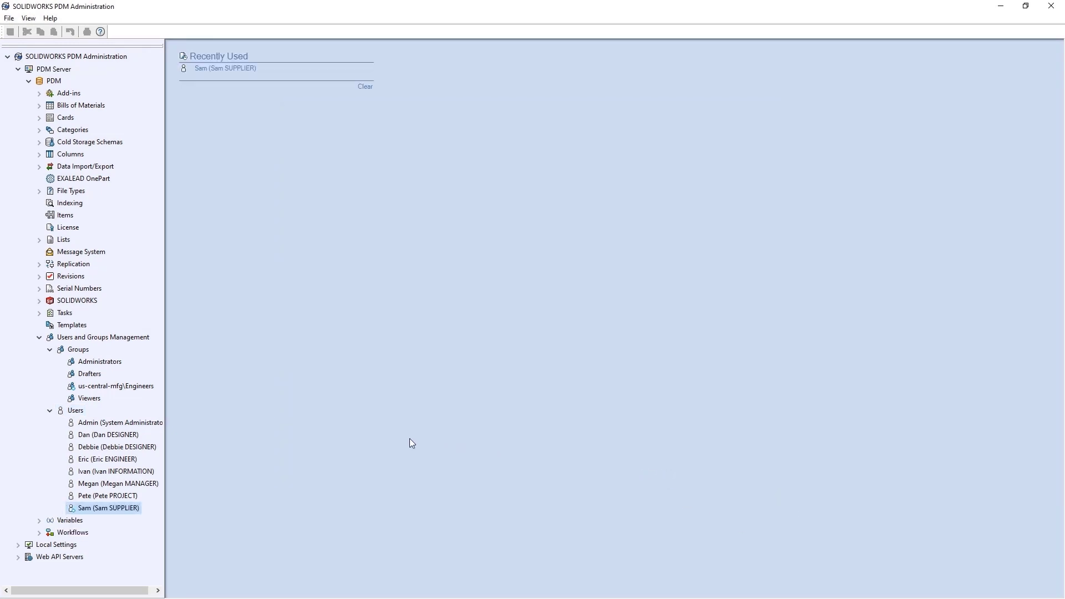
right_click(76, 388)
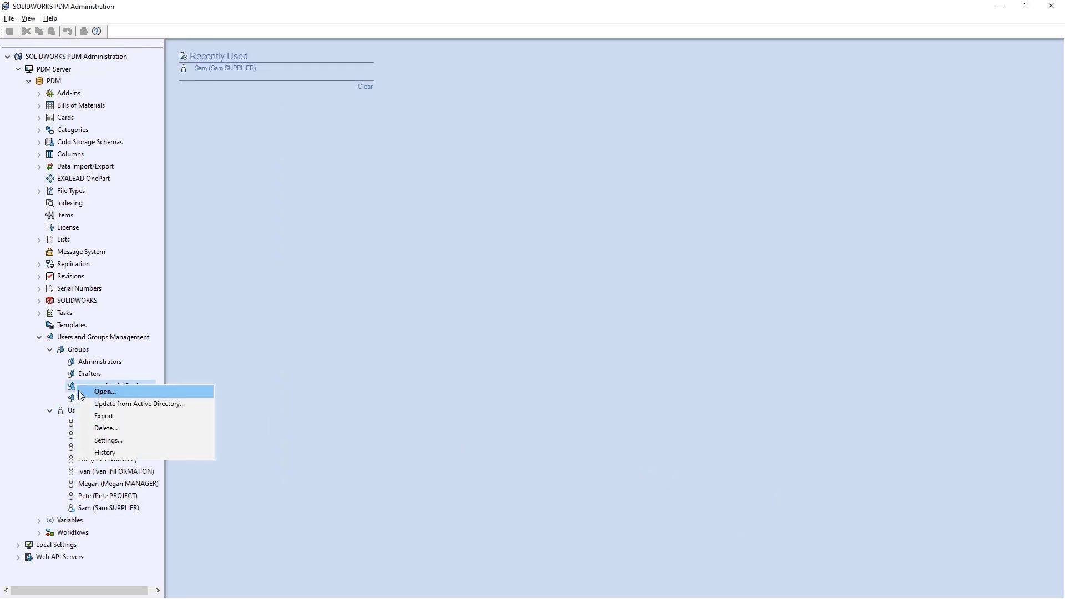
left_click(100, 391)
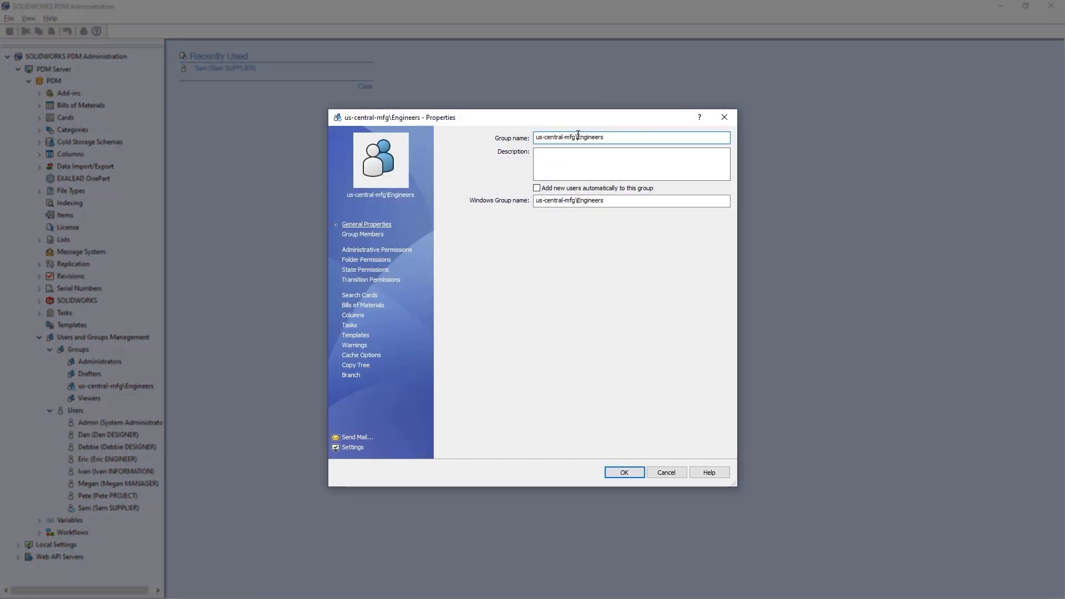
left_click_drag(575, 137, 548, 139)
key("Delete")
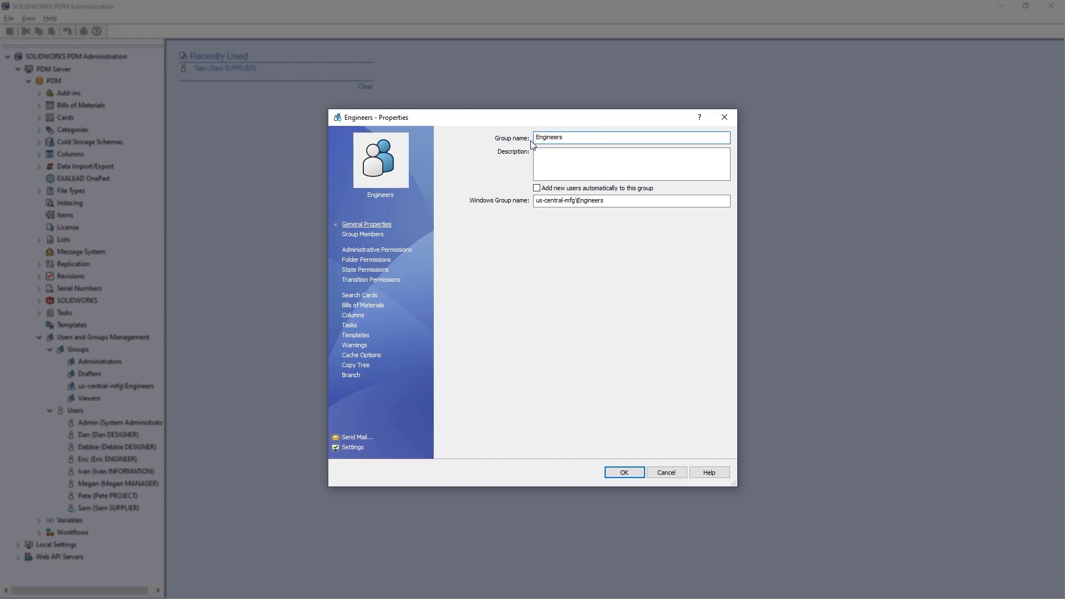
Block Engineers' Change State when a SOLIDWORKS drawing is saved in detailing mode
left_click(355, 345)
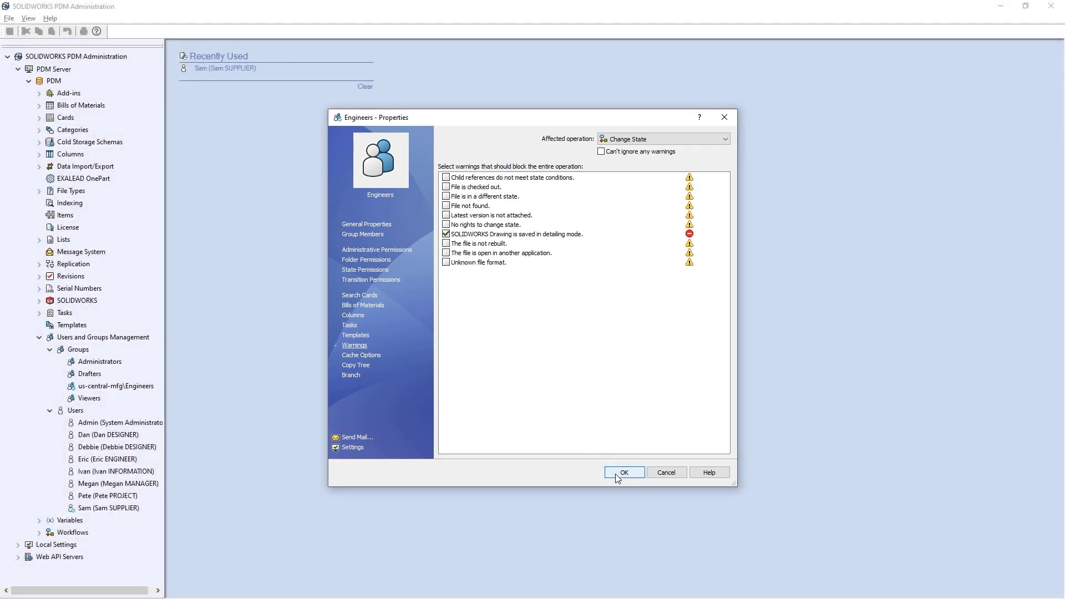
left_click(623, 473)
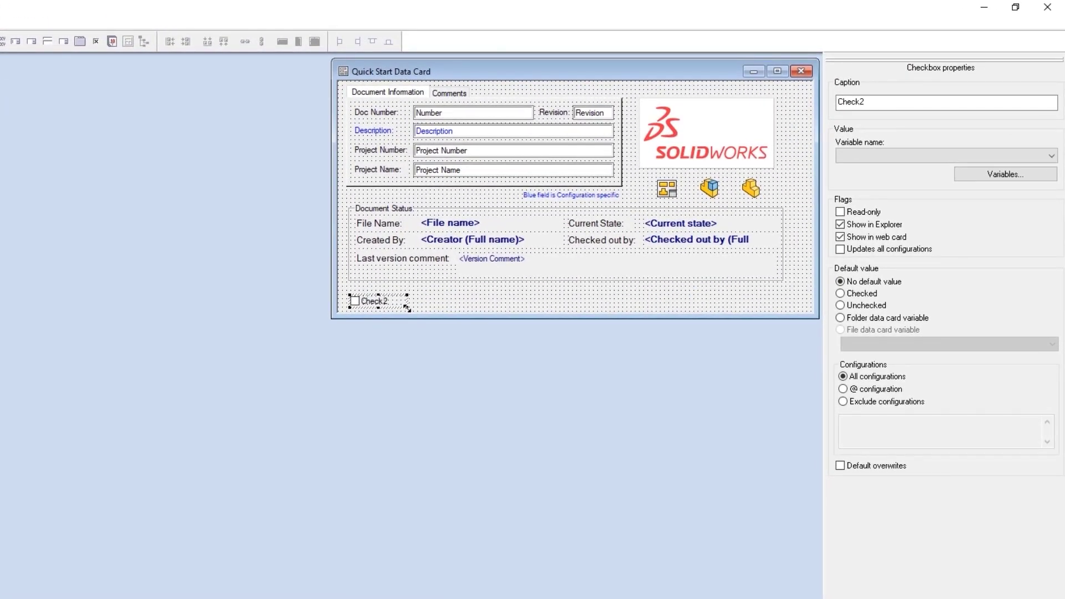
Widen the checkbox, caption it 'Saved In Detailing Mode' and link it to _SW_Detailing_Mode_
left_click_drag(407, 305, 462, 310)
double_click(876, 104)
type("Saved In Detailing Mode")
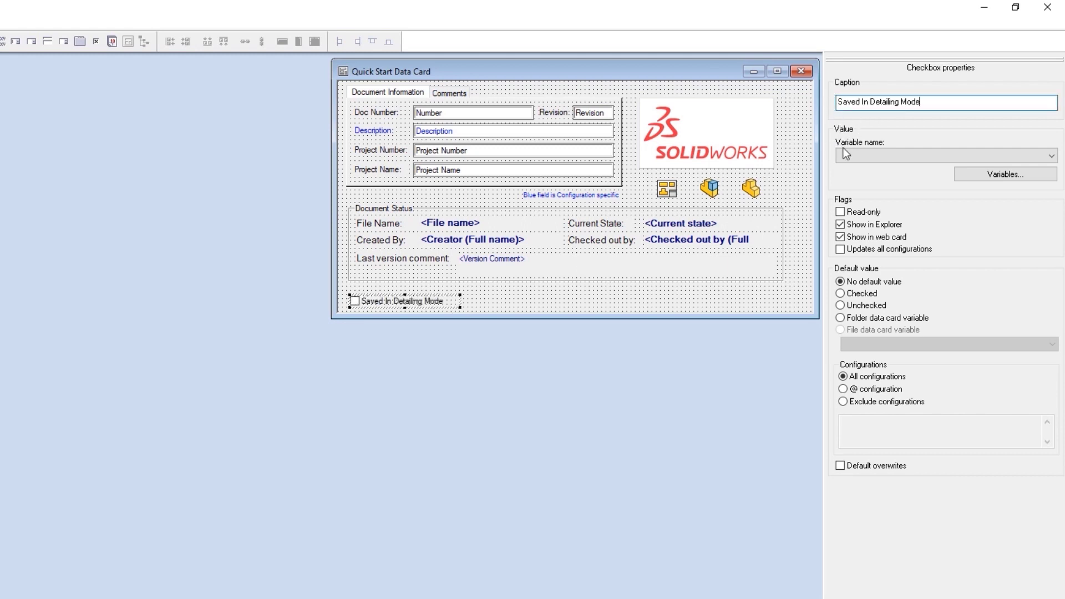
left_click(843, 155)
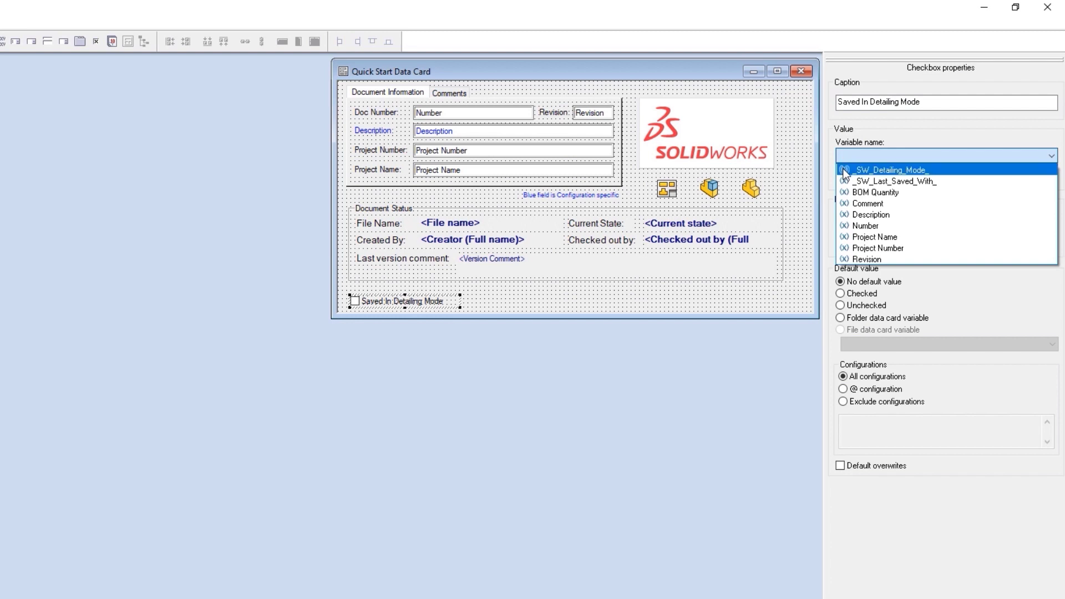
left_click(846, 170)
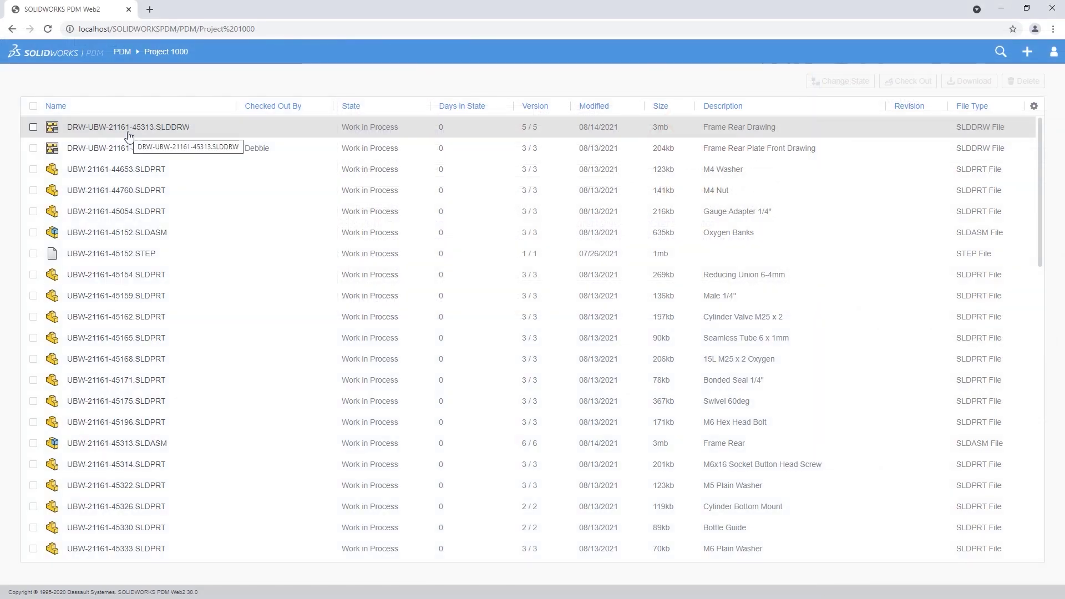
Preview UBW-21161-45152.STEP in 3D via eDrawings conversion and pan the model
left_click(169, 257)
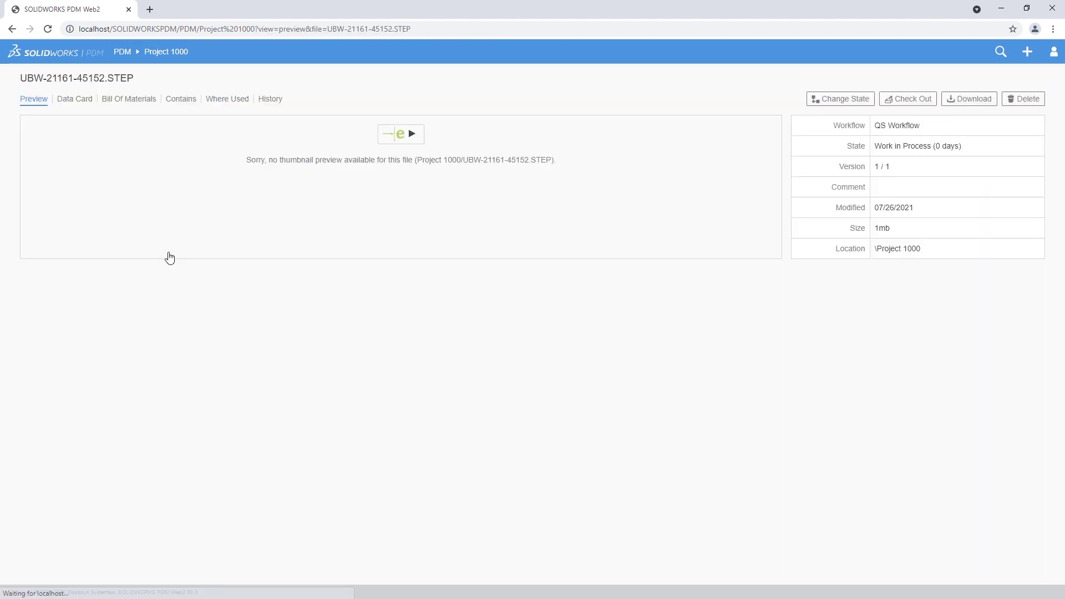
left_click(413, 135)
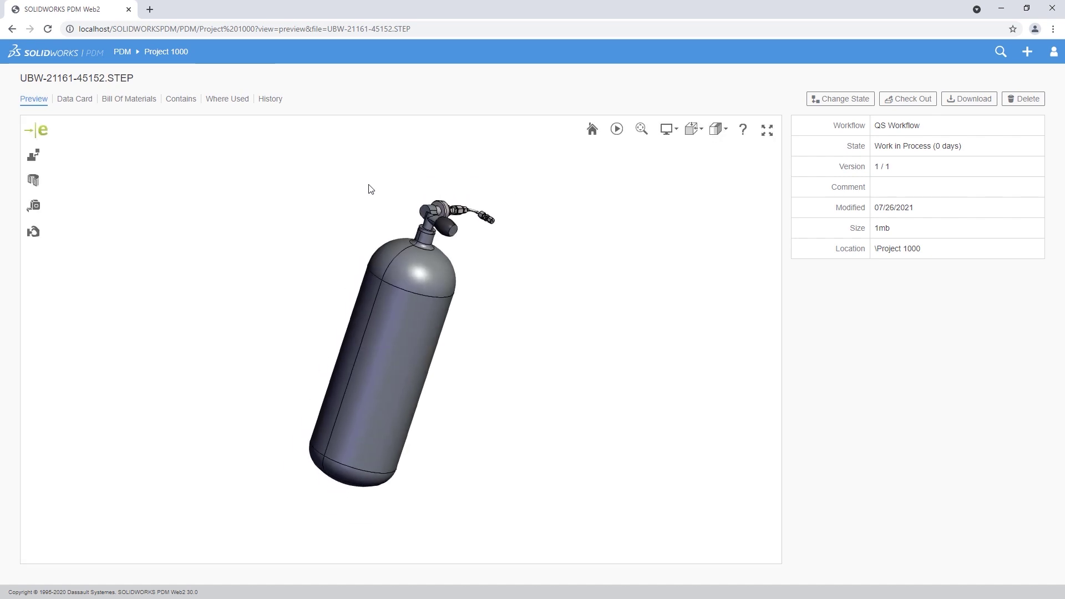
right_click_drag(318, 237, 226, 304)
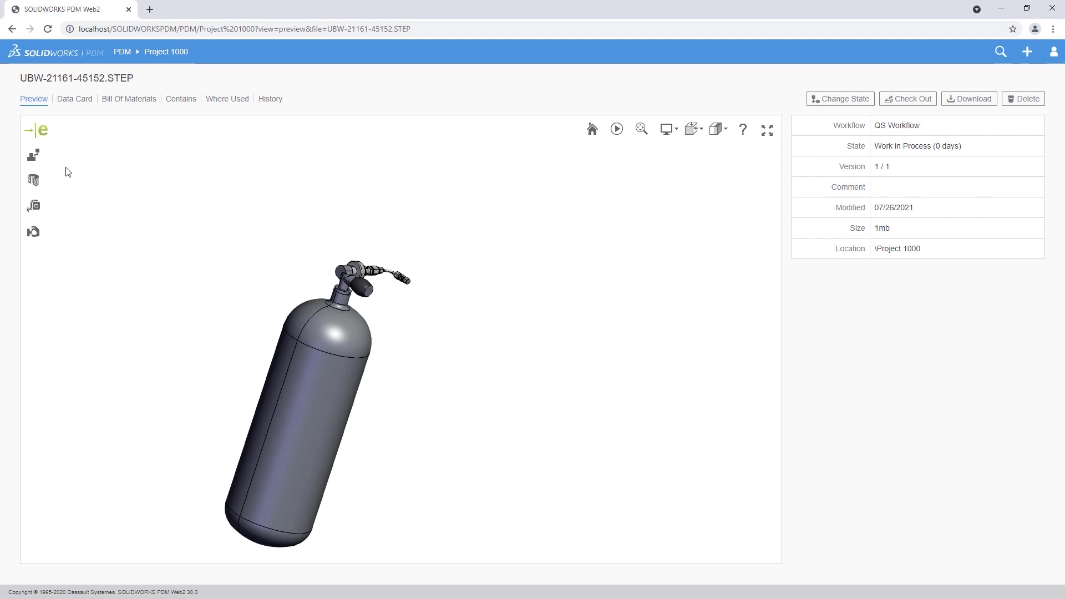
left_click(35, 154)
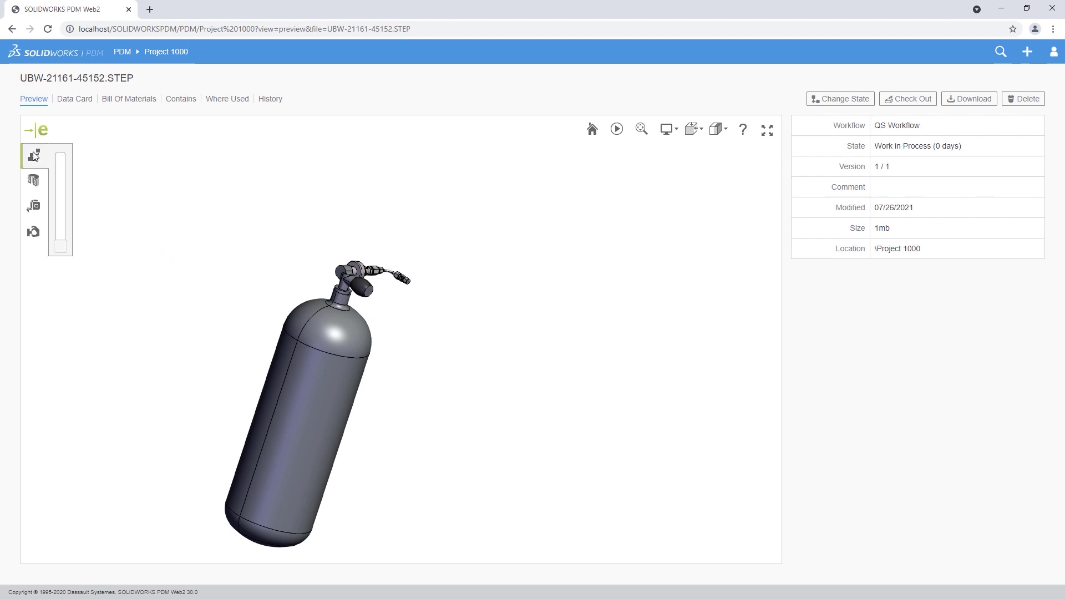
left_click(61, 247)
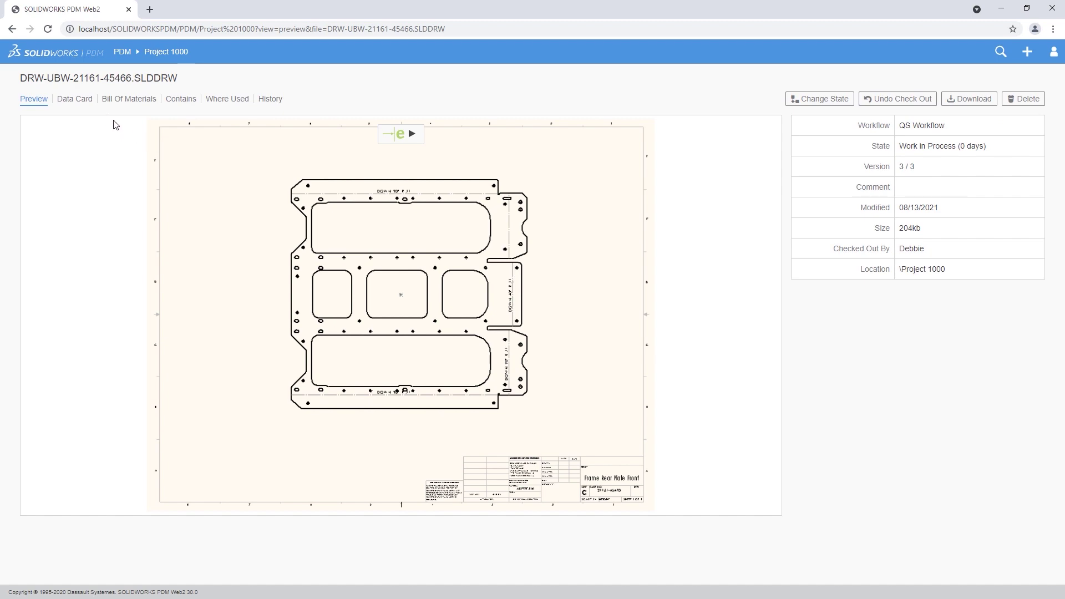
left_click(75, 99)
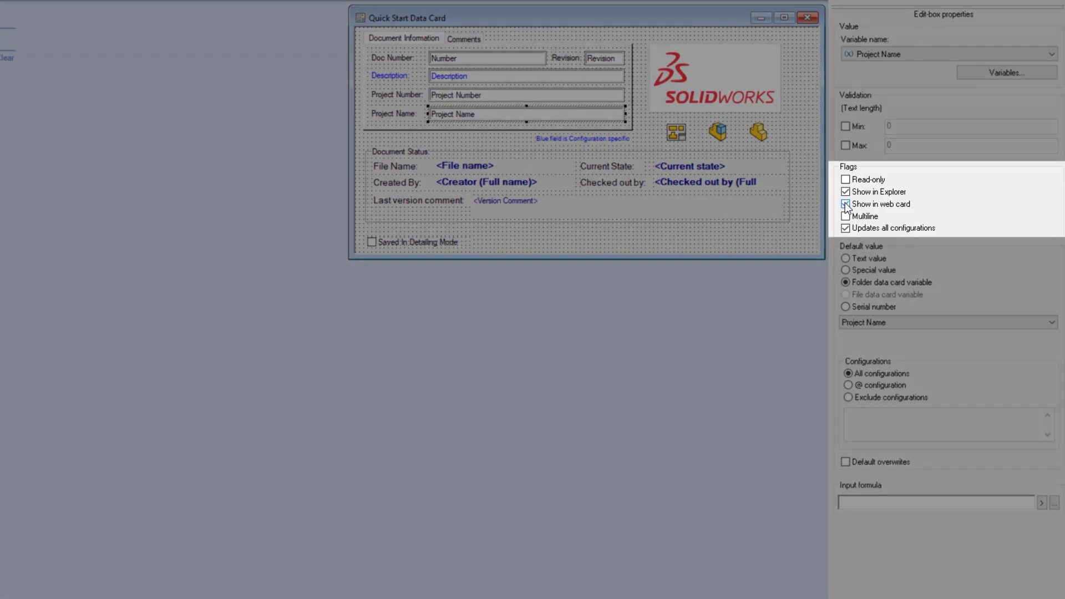
Uncheck 'Show in web card' for Project Name and return to the whole card's properties
left_click(845, 204)
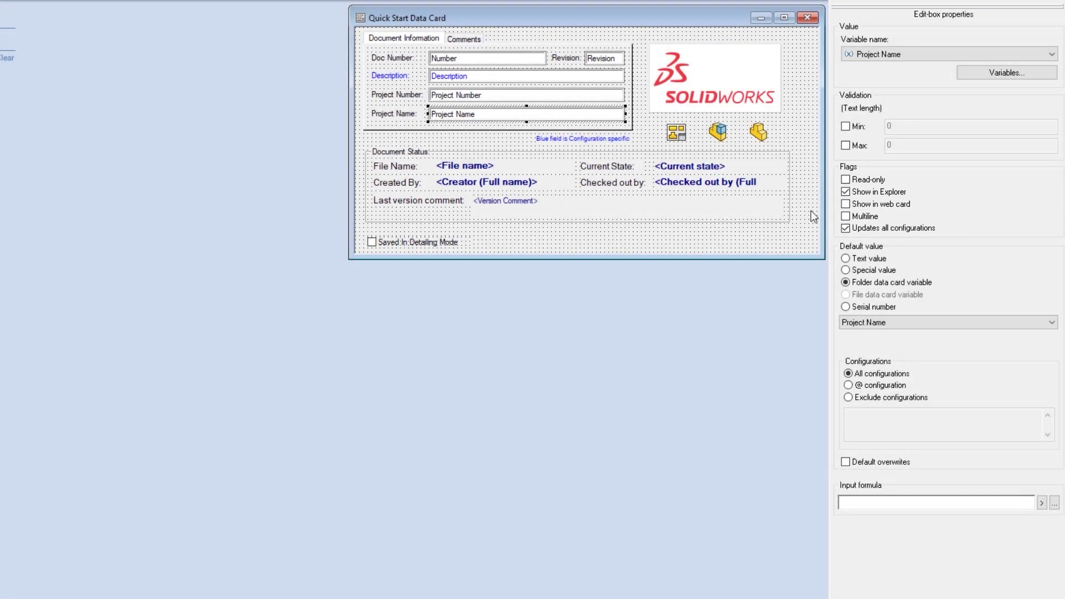
left_click(813, 215)
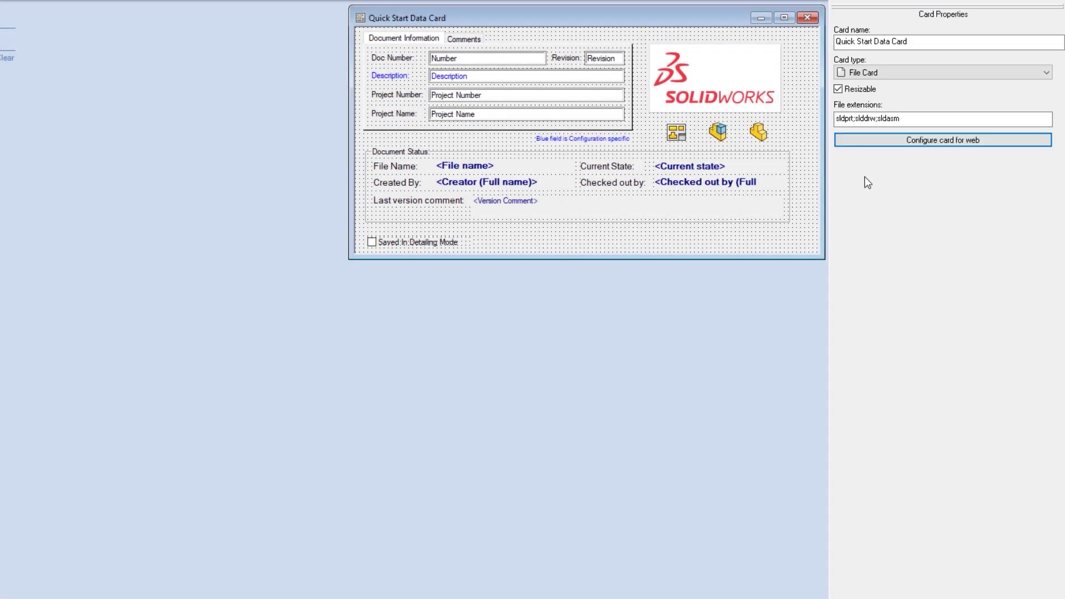
In the web card editor, relabel the _SW_Detailing_Mode_ field 'Saved In Detailing Mode'
left_click(891, 142)
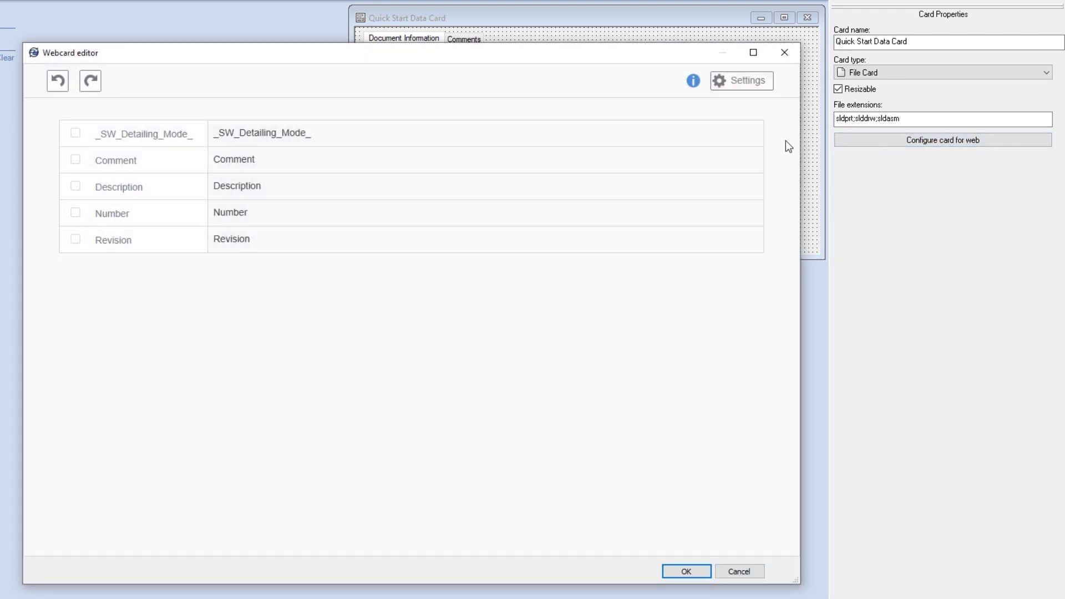
mouse_move(143, 133)
double_click(154, 139)
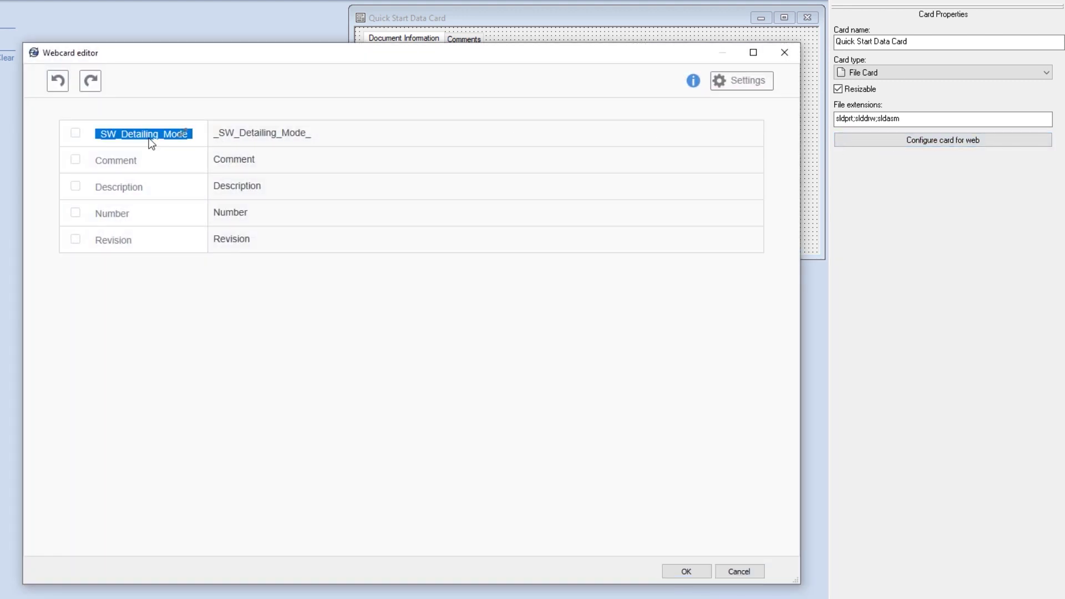
type("Saved In Detailing Mode")
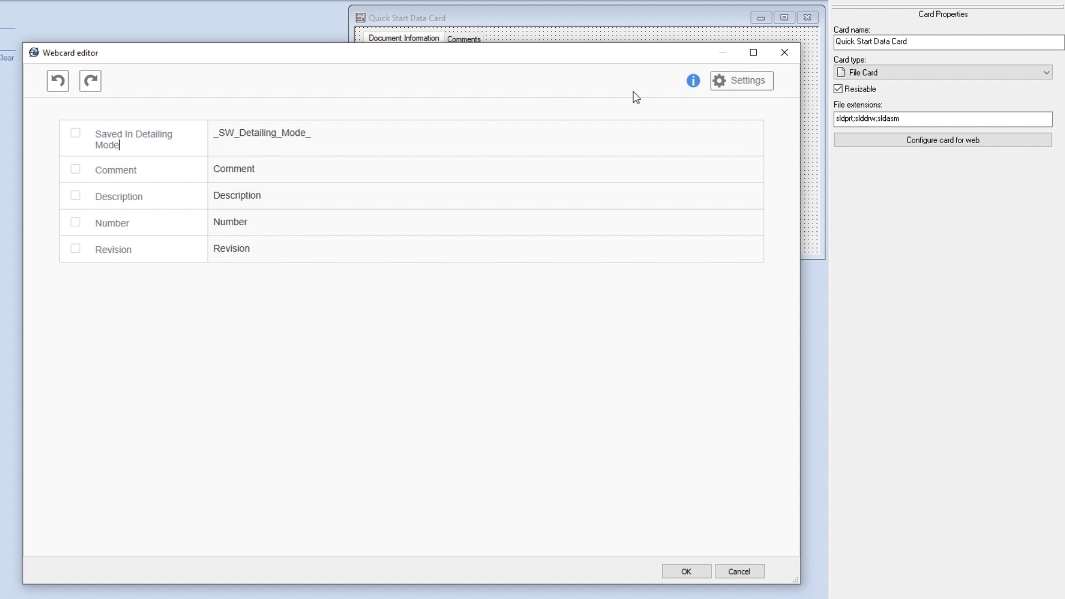
Switch the web card to tree layout and move Saved In Detailing Mode under Document Status
left_click(718, 82)
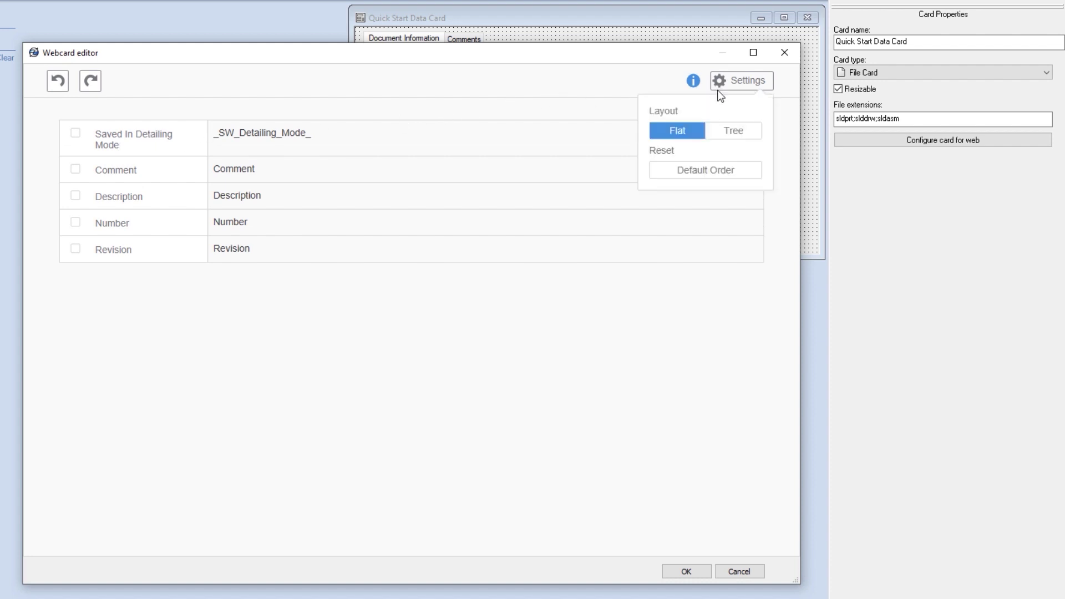
left_click(722, 133)
left_click(299, 265)
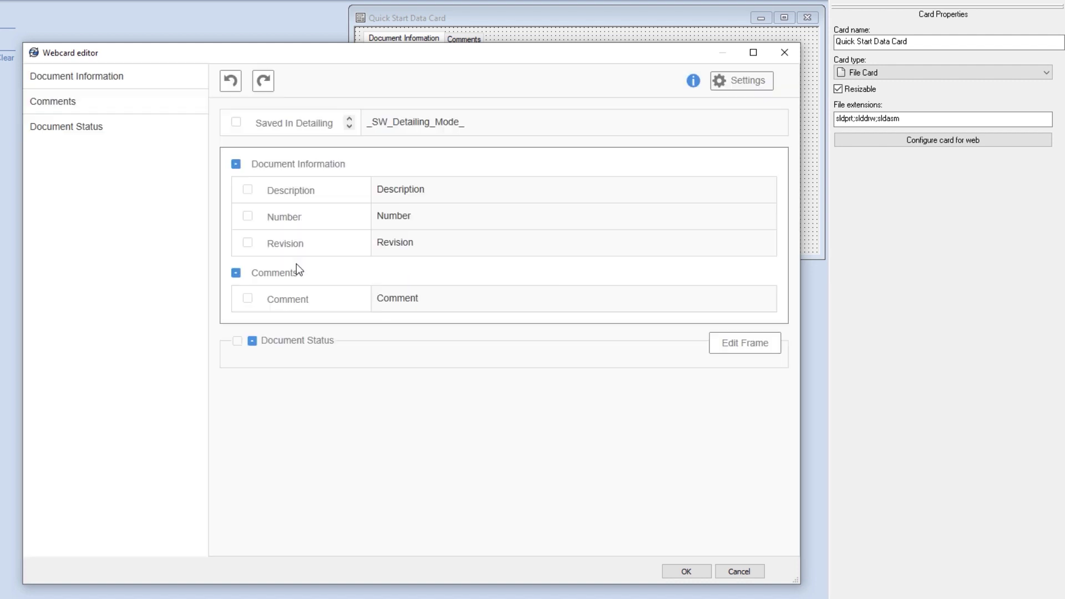
left_click_drag(241, 126, 258, 349)
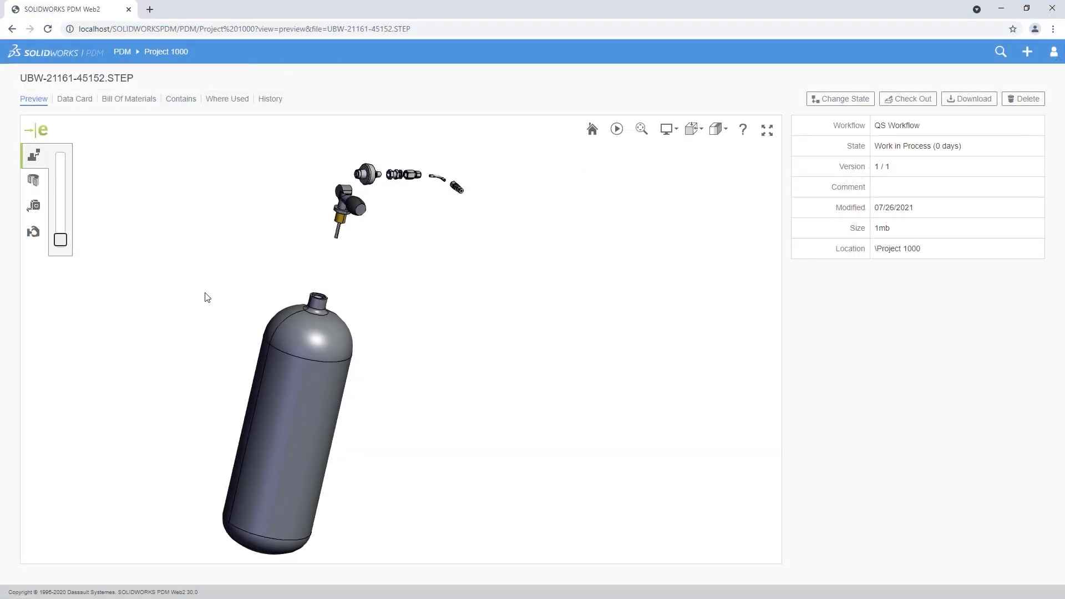
Rotate the exploded UBW-21161-45152.STEP model in the eDrawings viewer to inspect it
left_click_drag(171, 298, 233, 303)
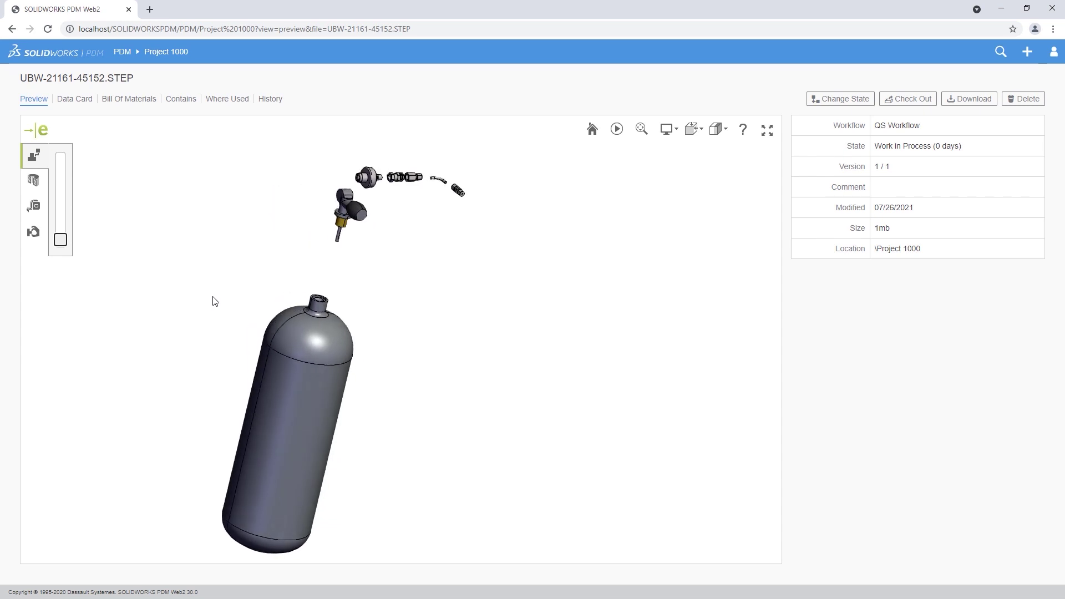